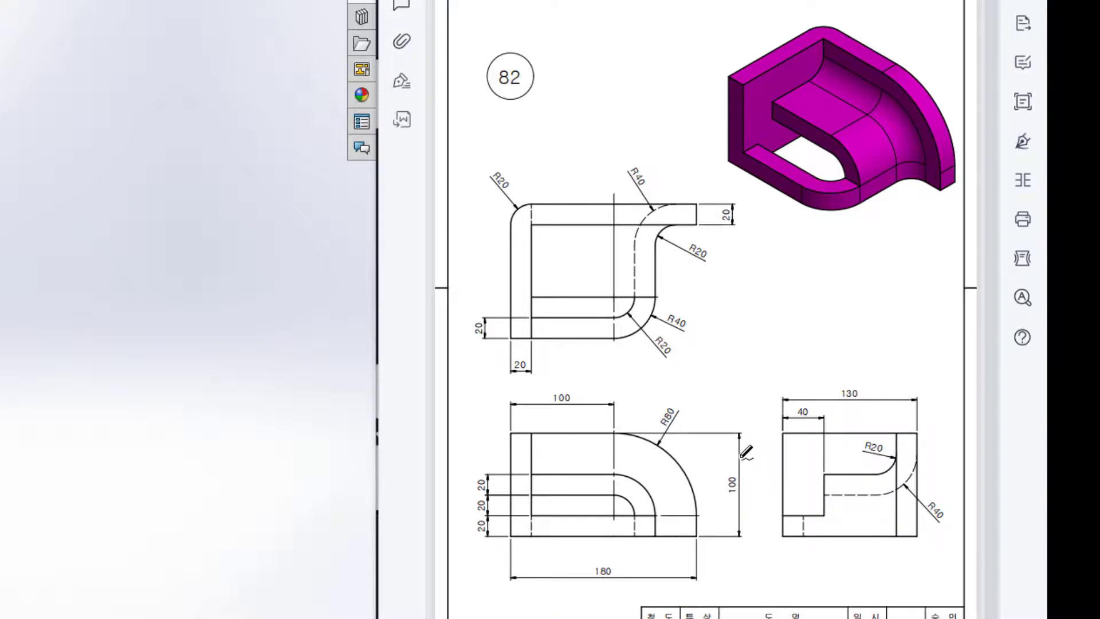
pyautogui.moveTo(740, 502); pyautogui.dragTo(737, 459)
pyautogui.hotkey('ctrl', 'z')
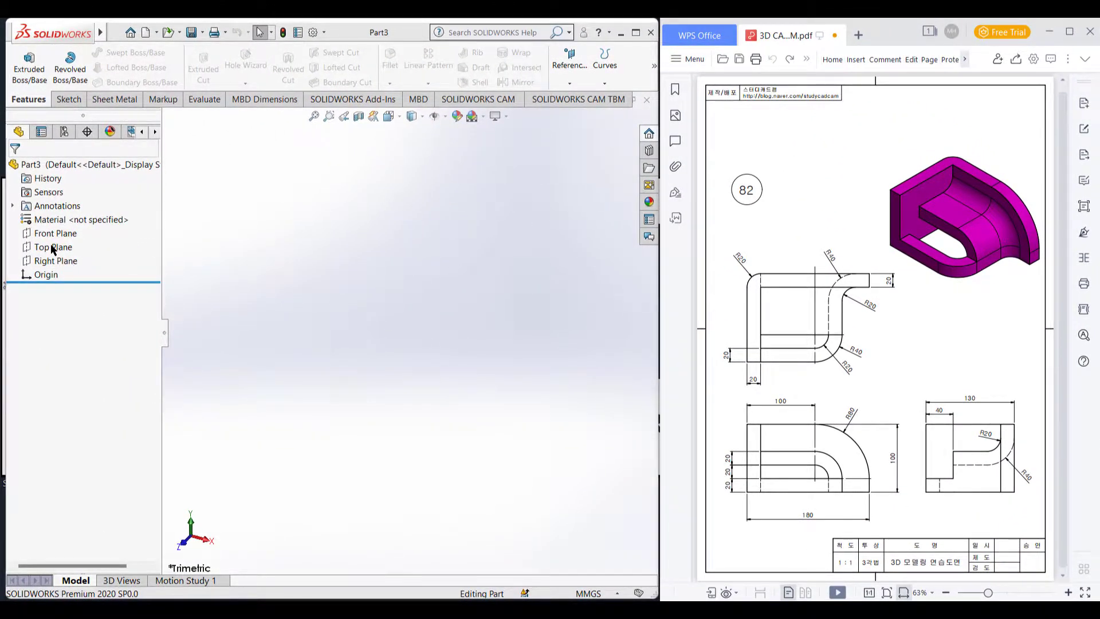
# - Sketch a center rectangle on the Top Plane, centred on the origin, 130 mm high and 180 mm wide
pyautogui.click(52, 247)
pyautogui.rightClick(52, 247)
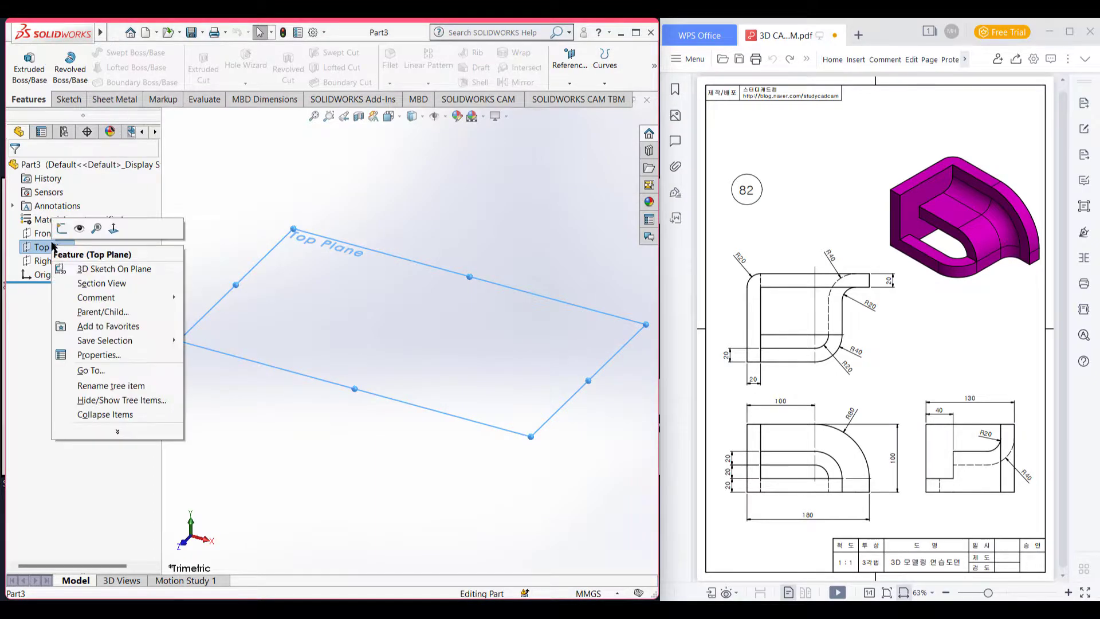
pyautogui.click(76, 225)
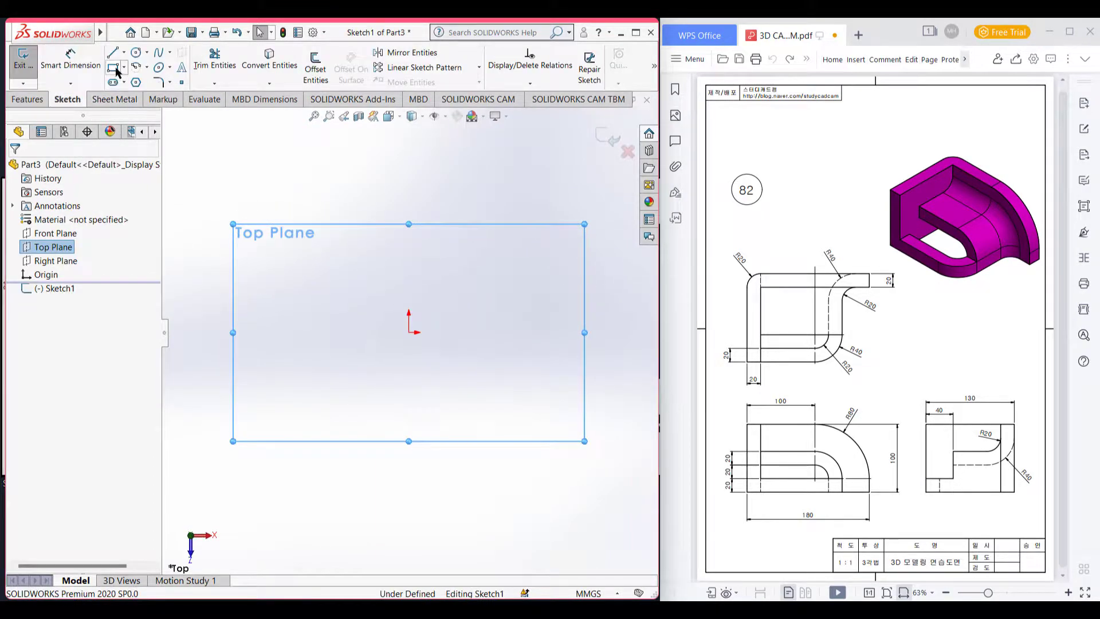
pyautogui.click(124, 67)
pyautogui.click(155, 97)
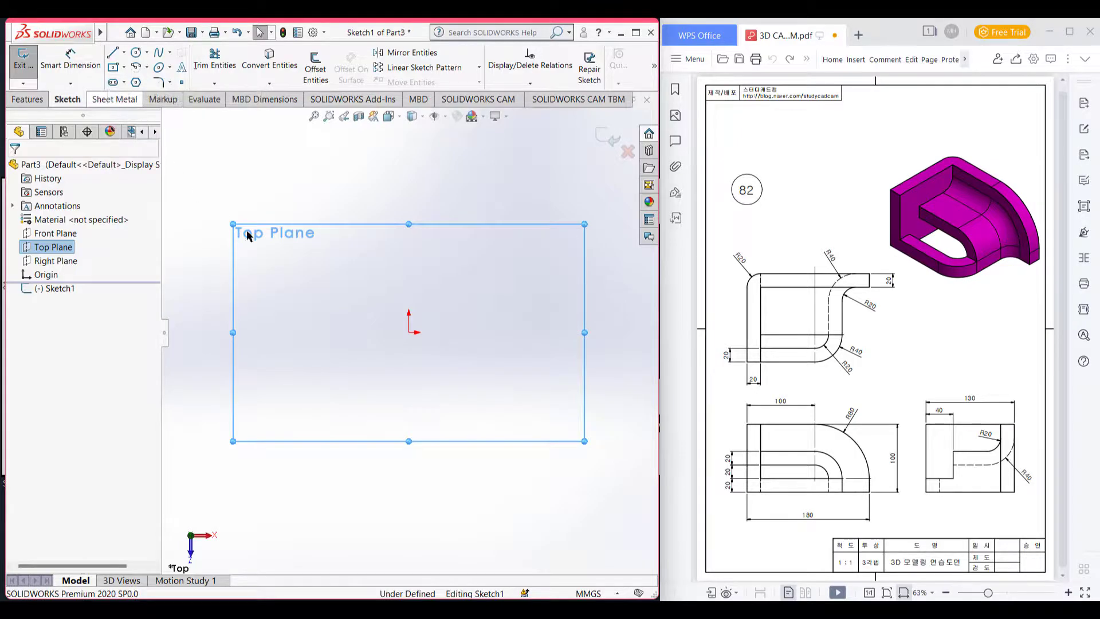
pyautogui.click(408, 332)
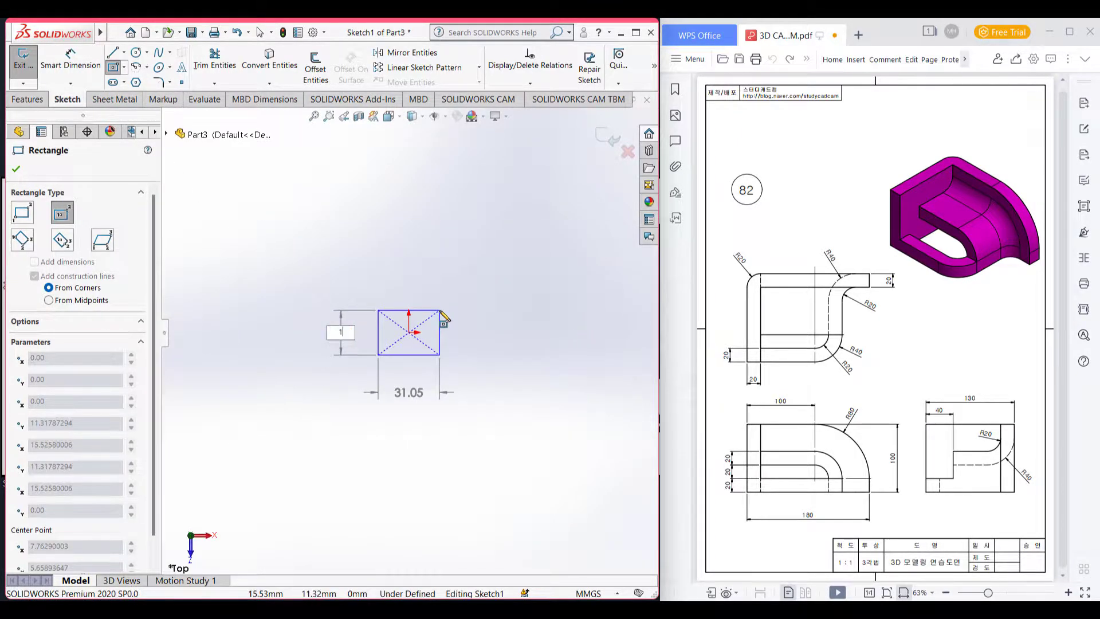
pyautogui.press('Return')
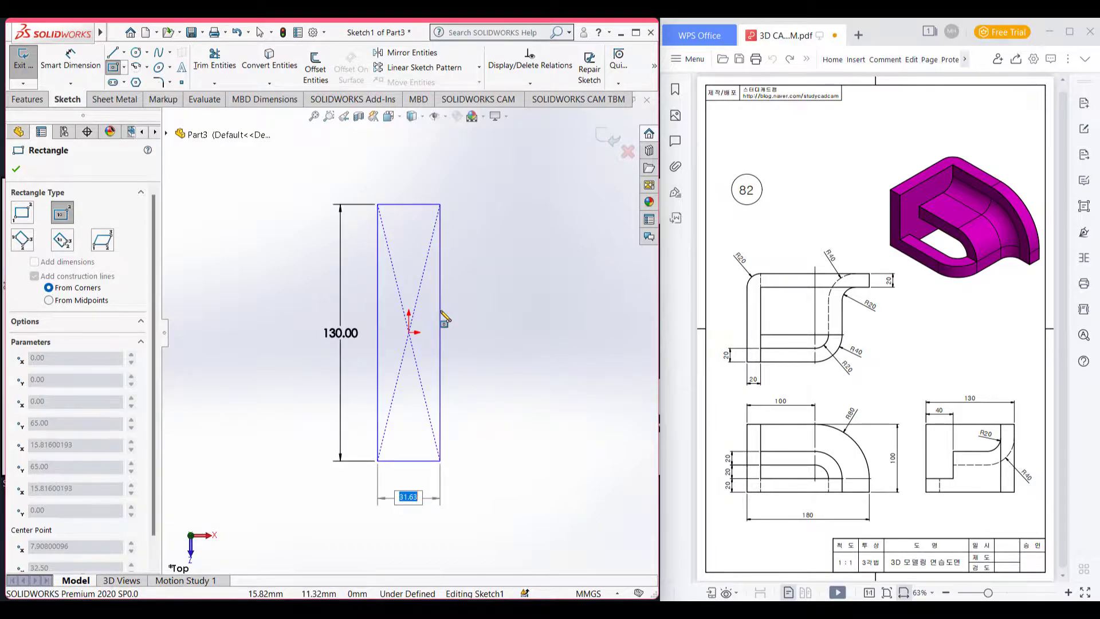
pyautogui.press('Return')
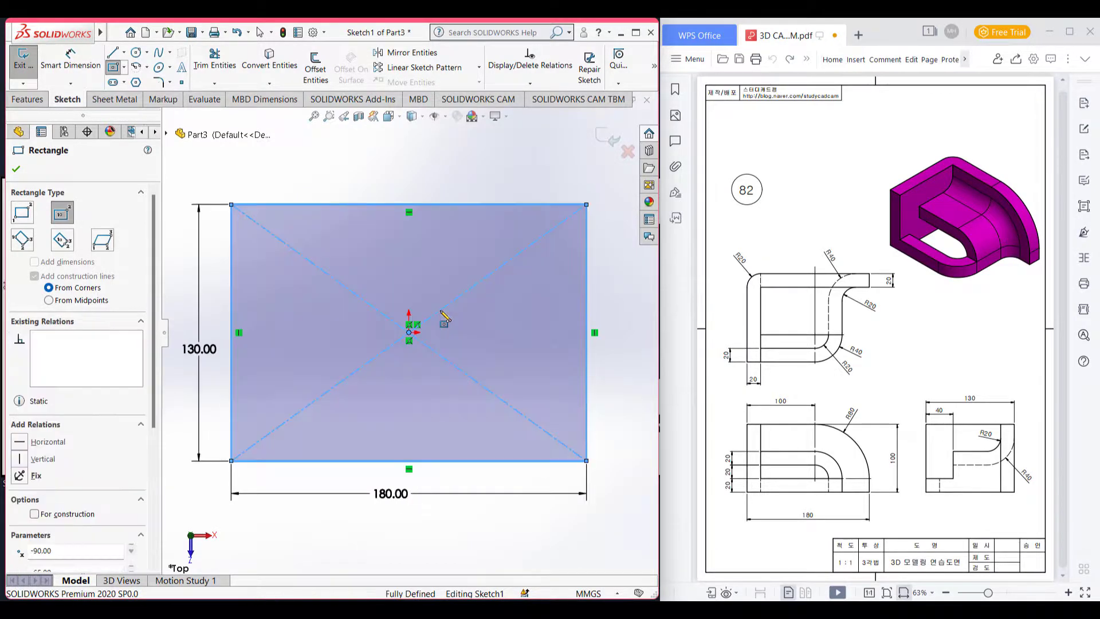
# - Extrude the rectangle 100 mm as a blind boss to form the base block
pyautogui.hotkey('ctrl', '7')
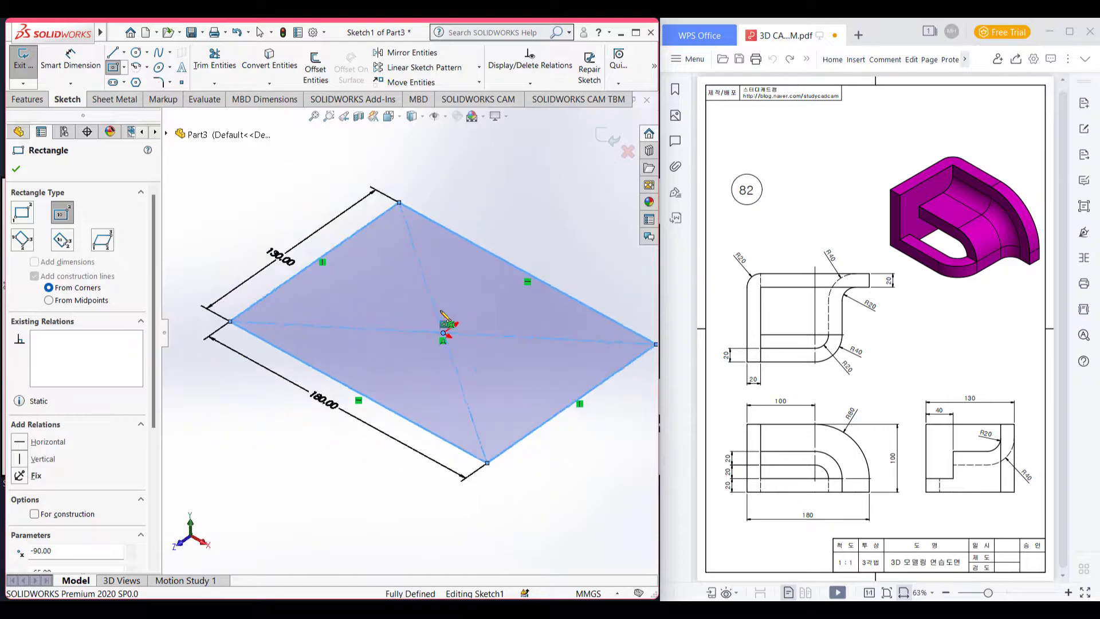
pyautogui.click(29, 99)
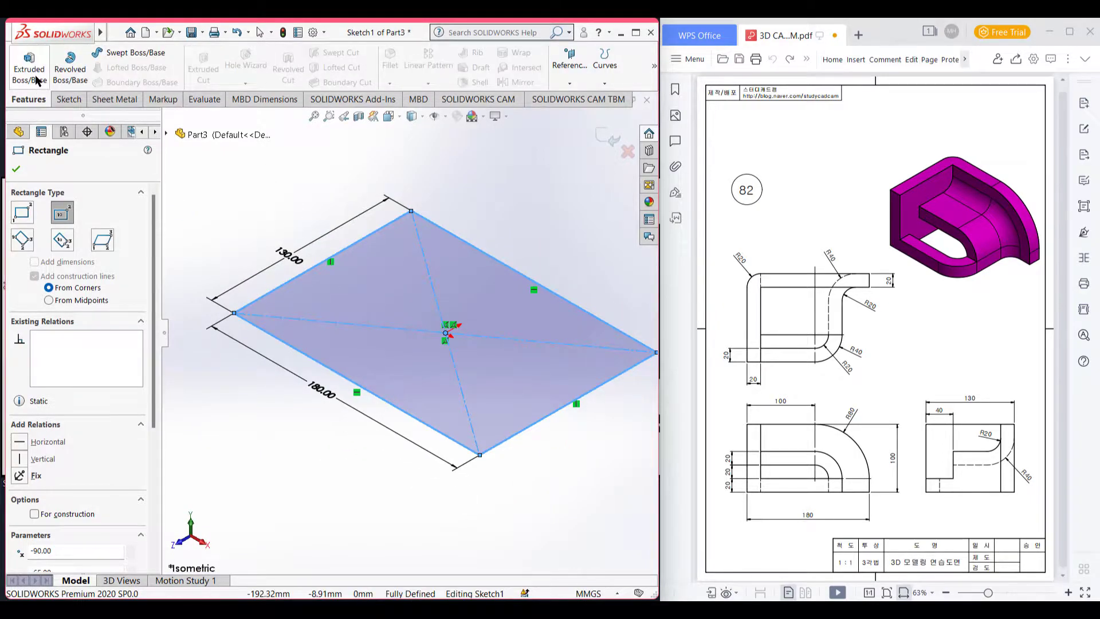
pyautogui.click(31, 71)
pyautogui.write('1')
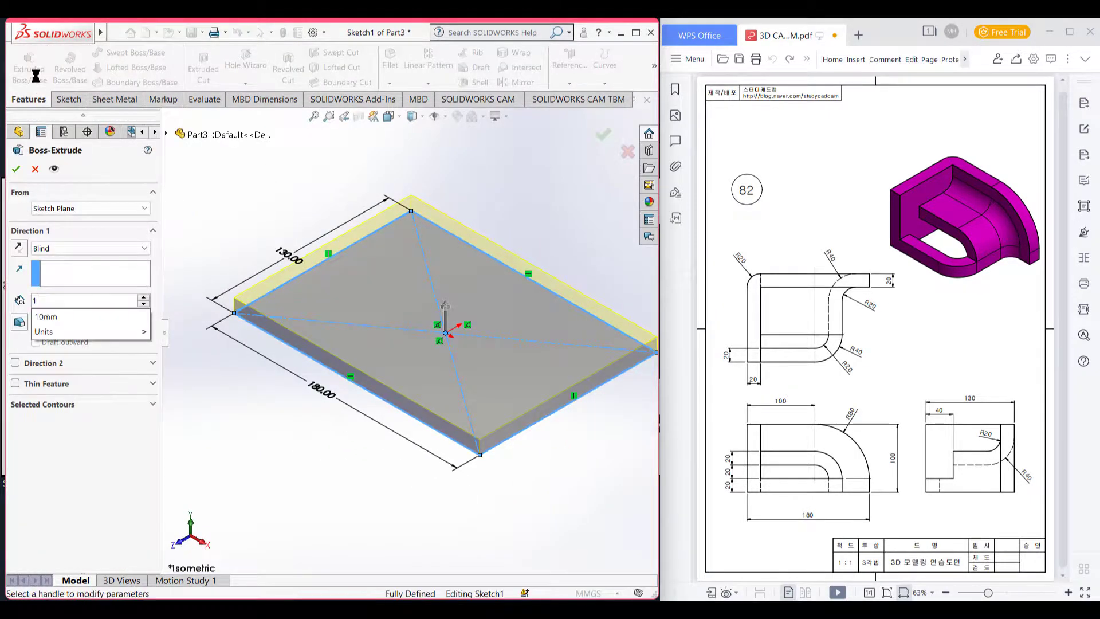
pyautogui.write('00')
pyautogui.press('Return')
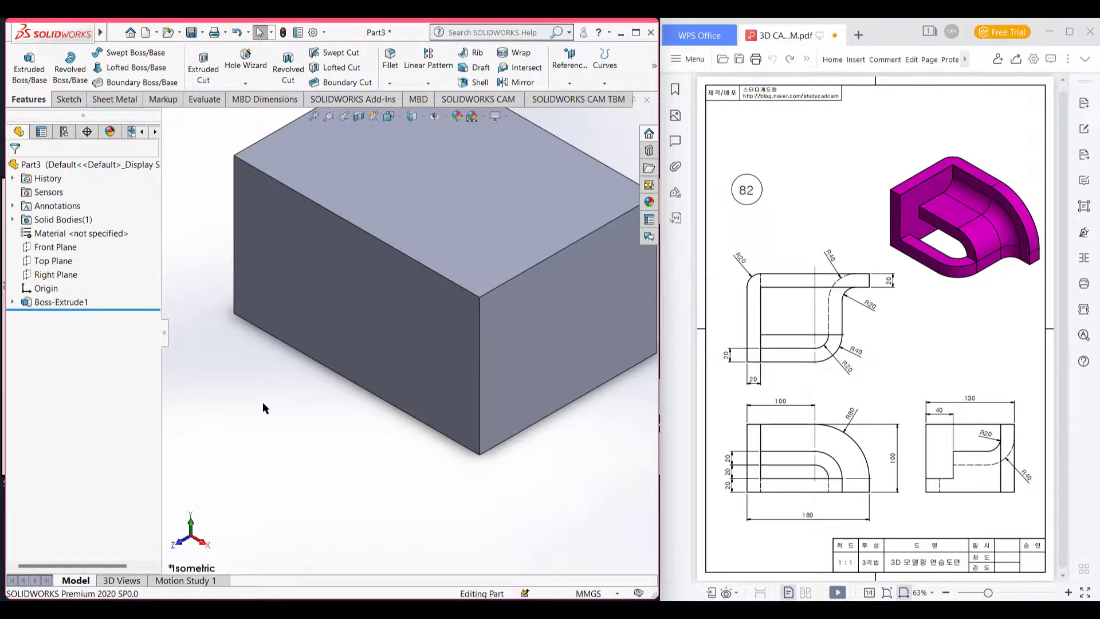
pyautogui.press('f')
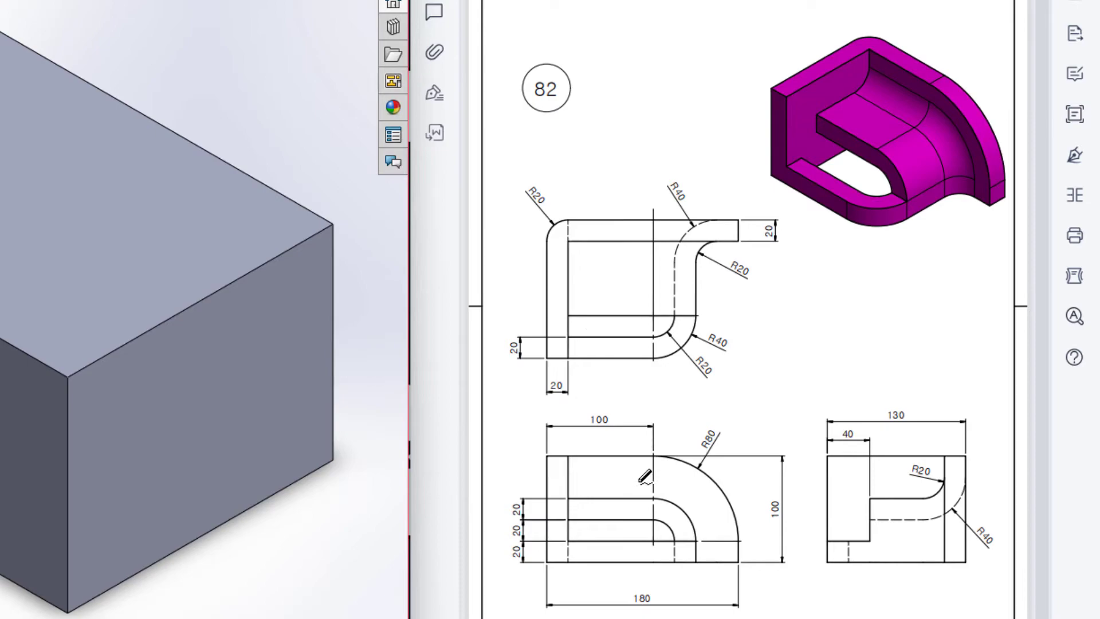
pyautogui.click(849, 58)
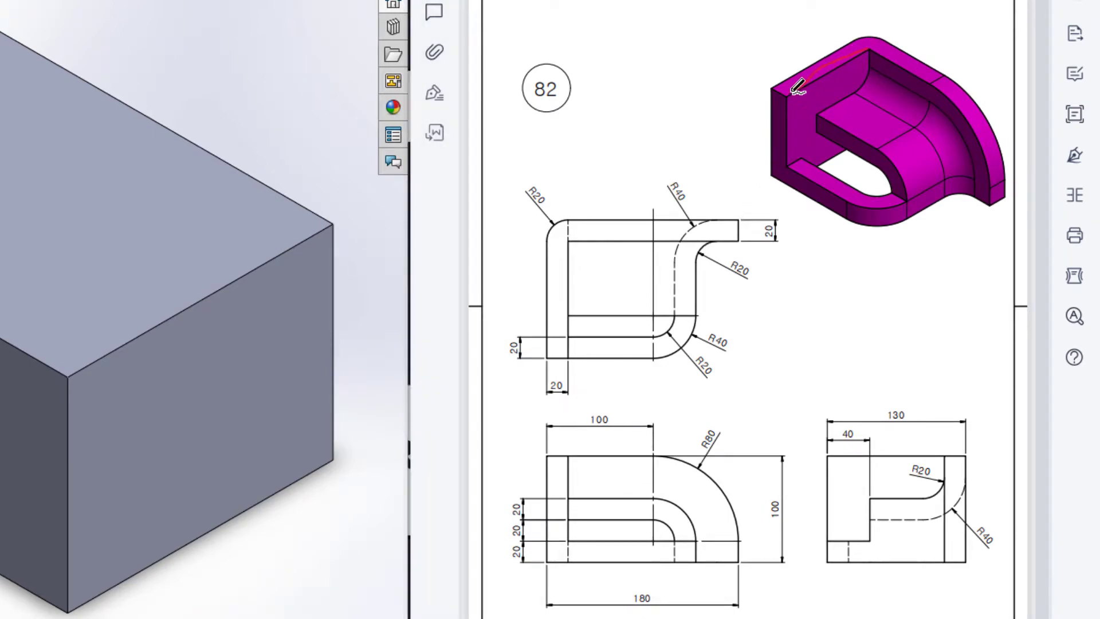
pyautogui.moveTo(927, 170)
pyautogui.mouseDown()
pyautogui.moveTo(1004, 136)
pyautogui.moveTo(890, 54)
pyautogui.mouseUp()
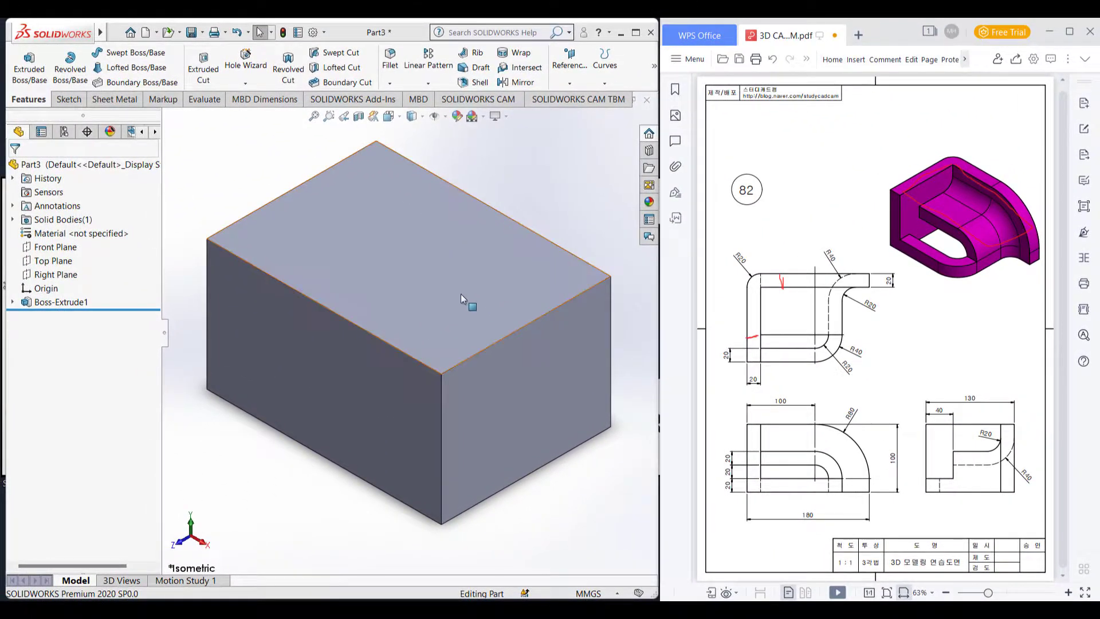
# - Sketch a corner rectangle on the block's top face reaching its front and right edges, about 17 mm from the left edge and 29 mm from the back edge
pyautogui.rightClick(460, 293)
pyautogui.click(489, 275)
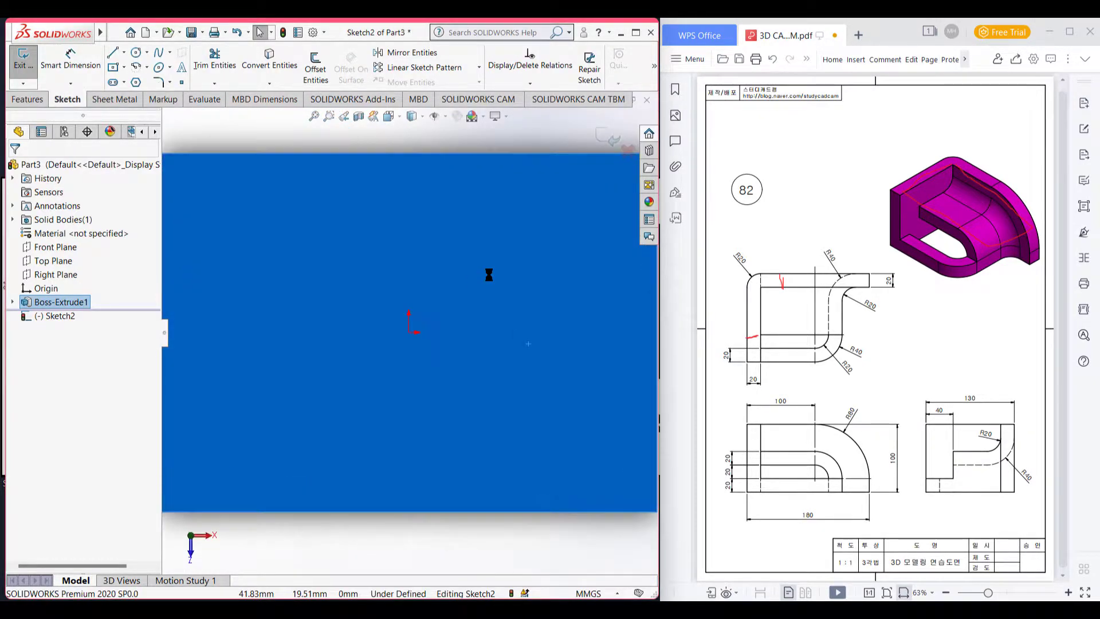
pyautogui.click(124, 67)
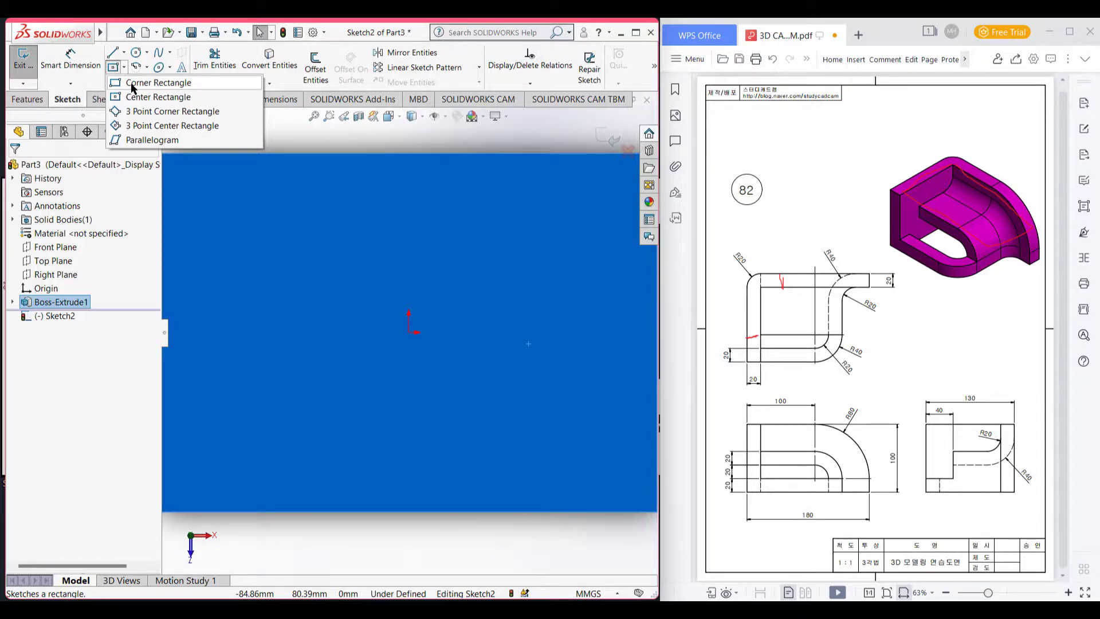
pyautogui.click(132, 84)
pyautogui.scroll(2, 320, 309)
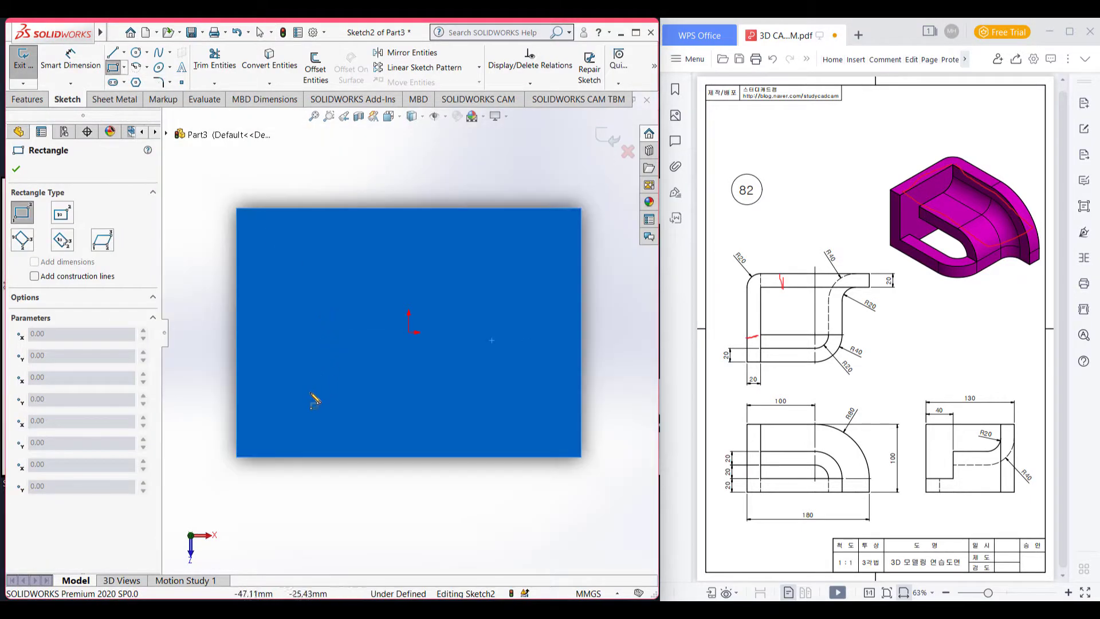
pyautogui.click(268, 458)
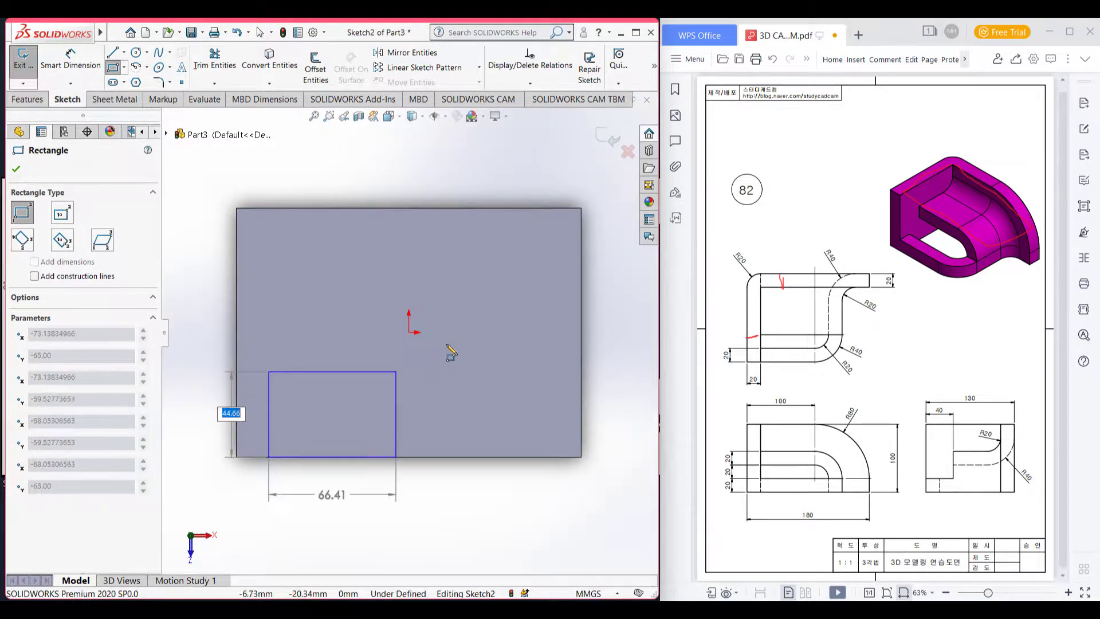
pyautogui.click(583, 266)
# - Dimension the rectangle 20 mm from the block's left edge and 20 mm from its back edge
pyautogui.click(71, 61)
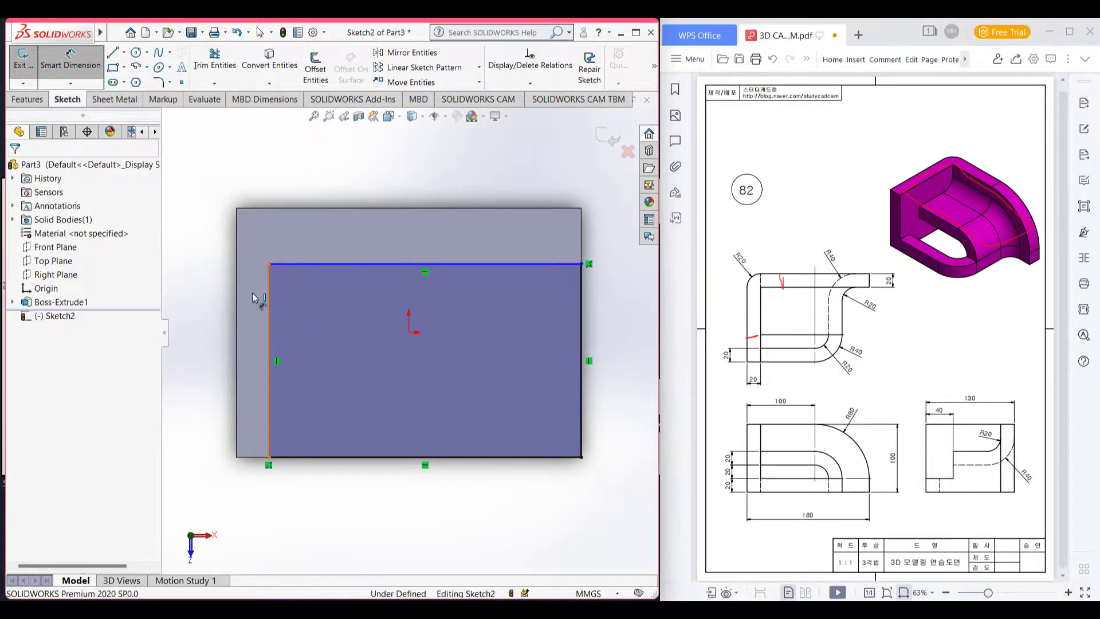
pyautogui.click(268, 298)
pyautogui.click(236, 294)
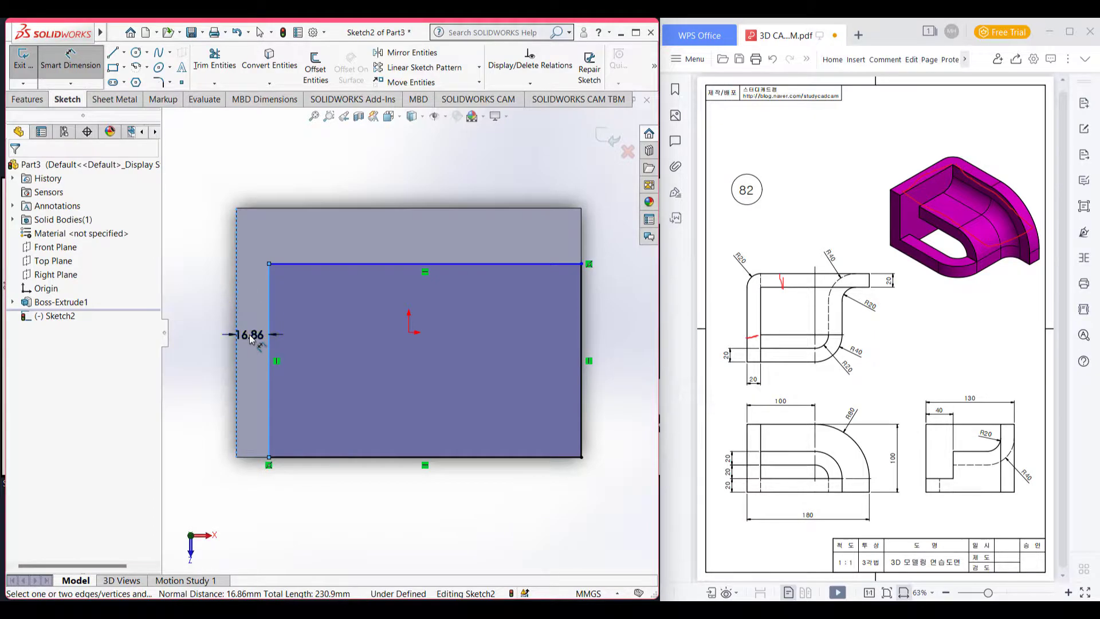
pyautogui.click(252, 339)
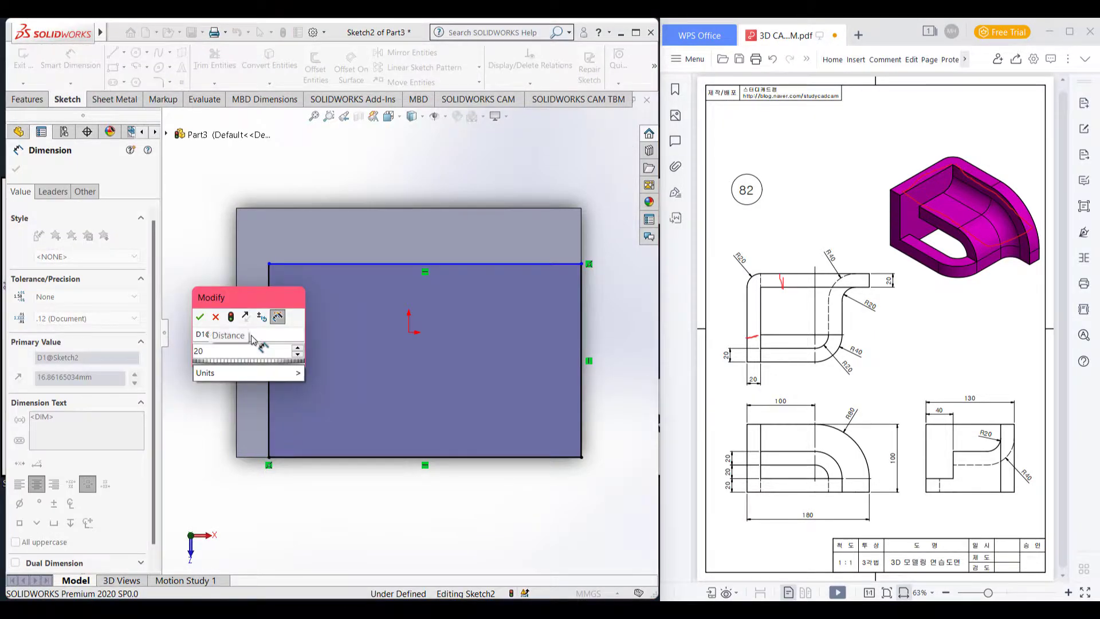
pyautogui.press('Return')
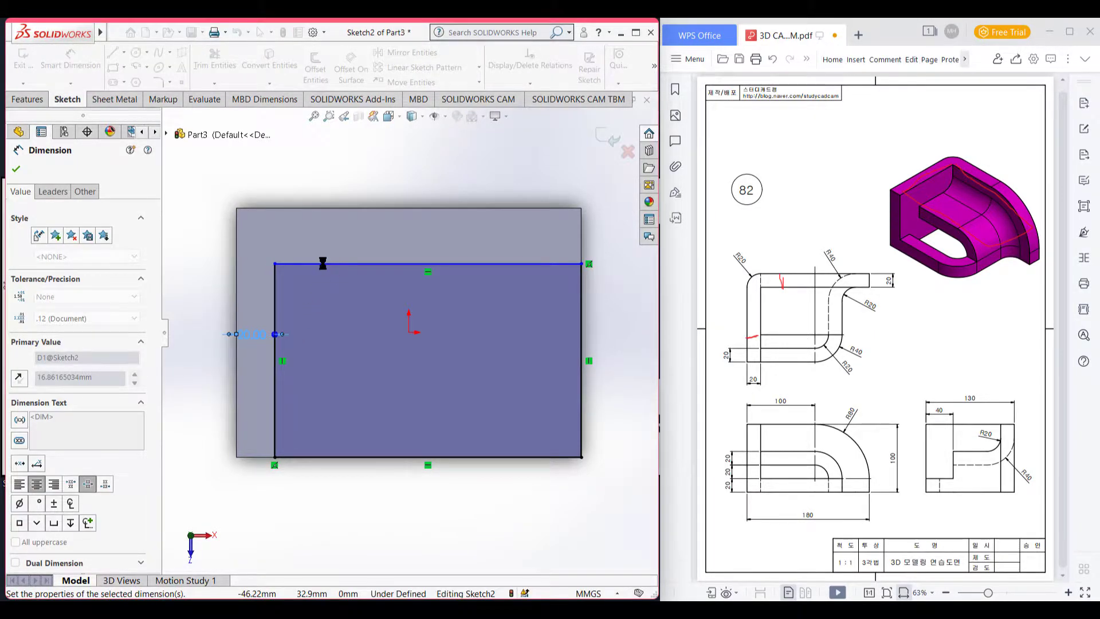
pyautogui.click(323, 264)
pyautogui.click(331, 208)
pyautogui.click(331, 227)
pyautogui.write('20')
pyautogui.press('Return')
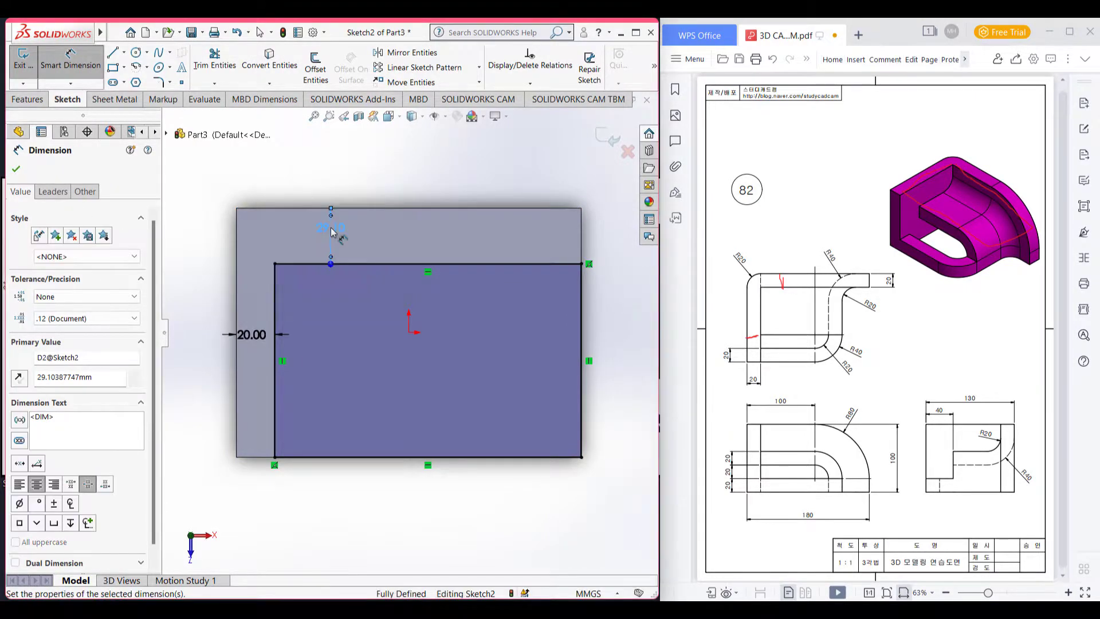
# - Cut the rectangle 40 mm deep into the block as a blind extruded cut
pyautogui.hotkey('ctrl', '7')
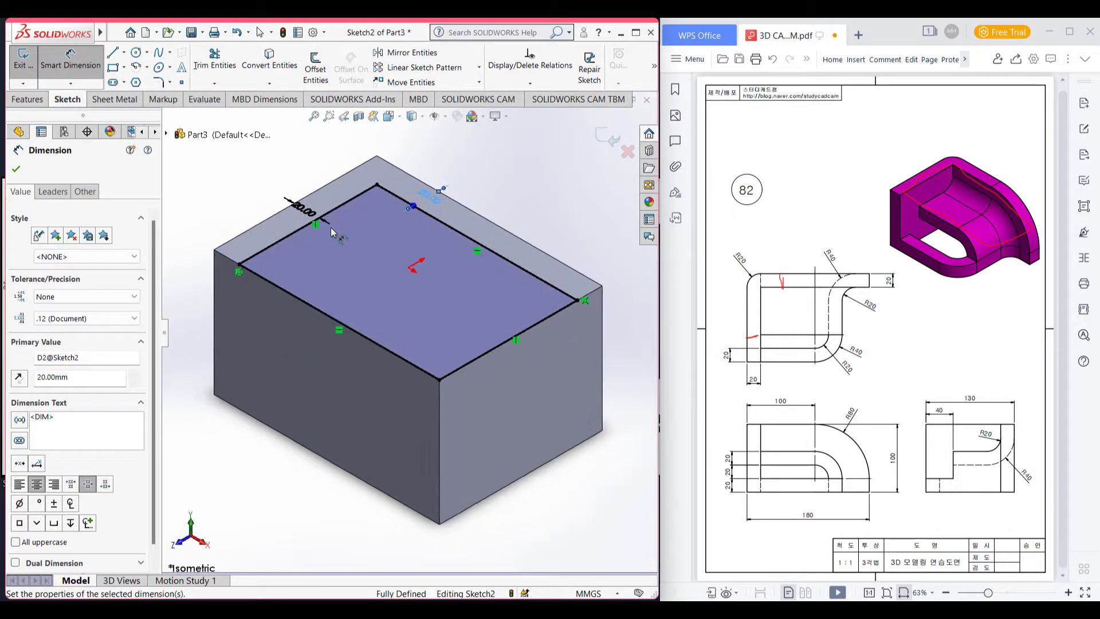
pyautogui.click(29, 99)
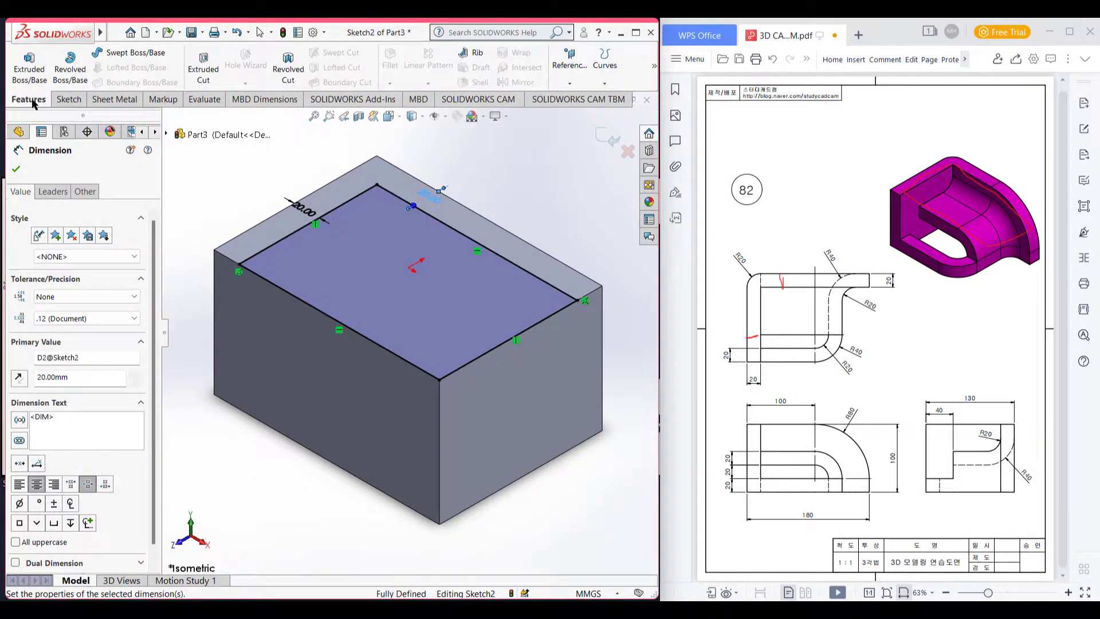
pyautogui.click(203, 69)
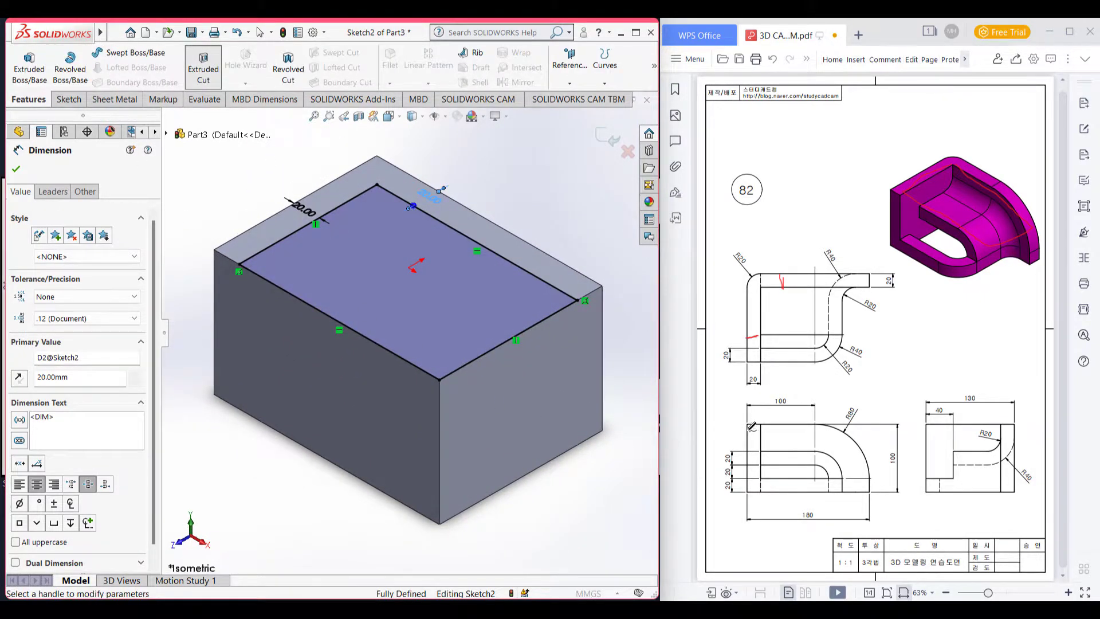
pyautogui.moveTo(899, 445); pyautogui.dragTo(896, 475)
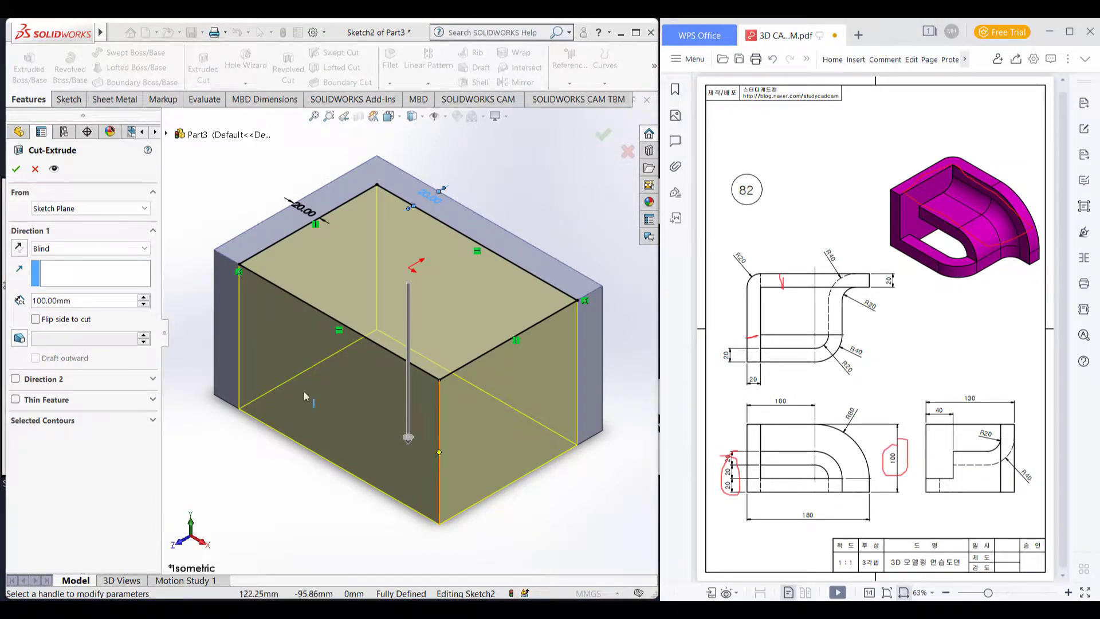
pyautogui.click(81, 301)
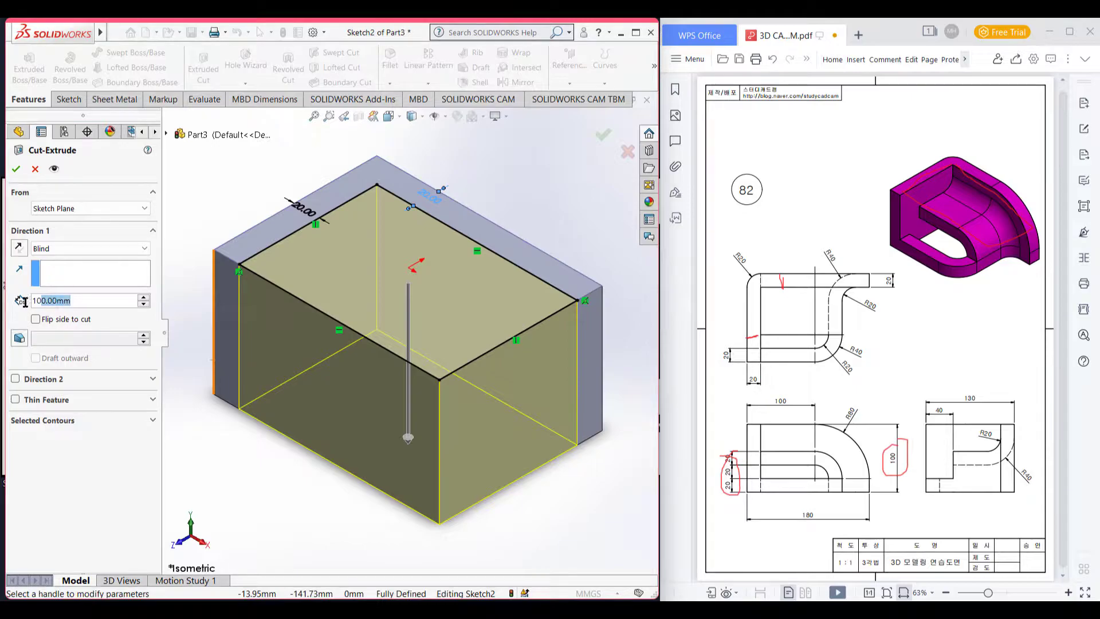
pyautogui.write('40')
pyautogui.press('Return')
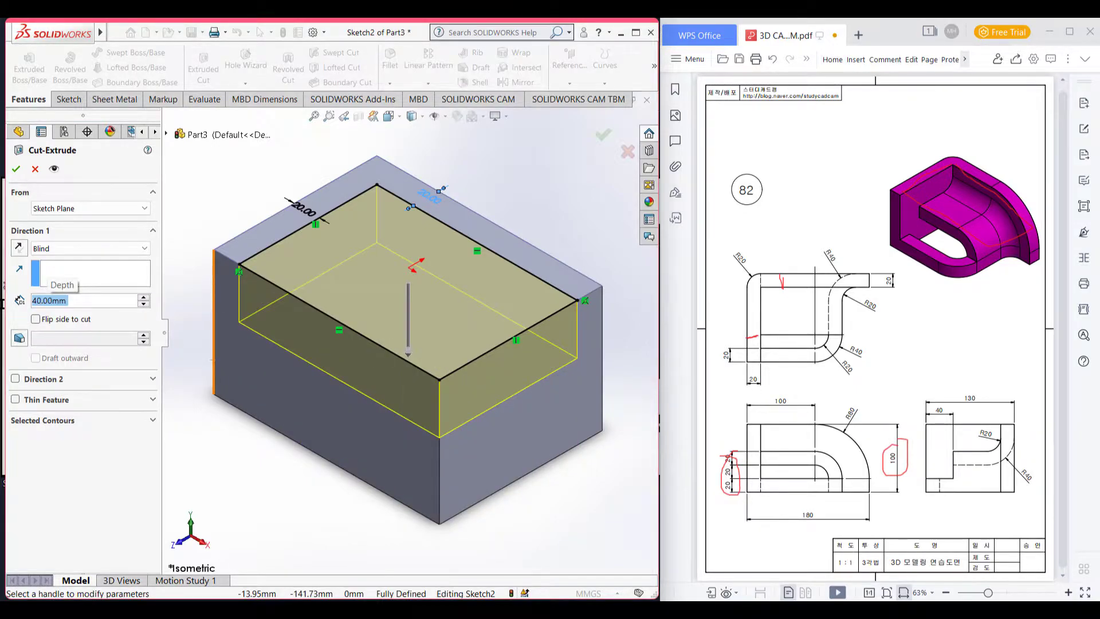
pyautogui.click(17, 169)
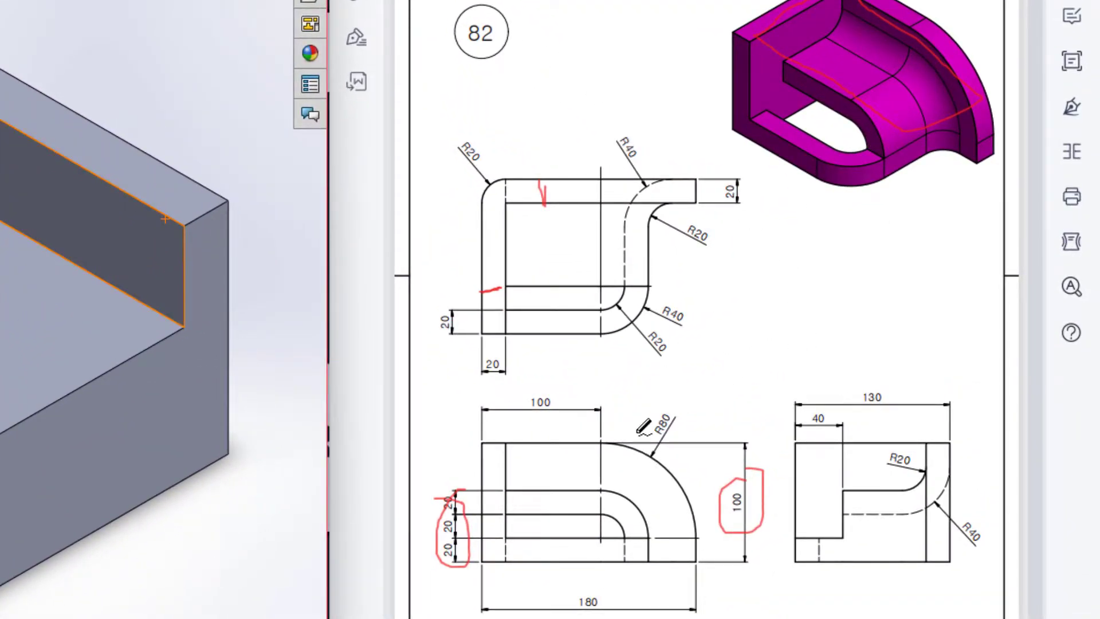
pyautogui.moveTo(608, 435); pyautogui.dragTo(624, 553)
pyautogui.moveTo(641, 465)
pyautogui.mouseDown()
pyautogui.moveTo(656, 559)
pyautogui.moveTo(696, 558)
pyautogui.moveTo(679, 481)
pyautogui.moveTo(625, 485)
pyautogui.mouseUp()
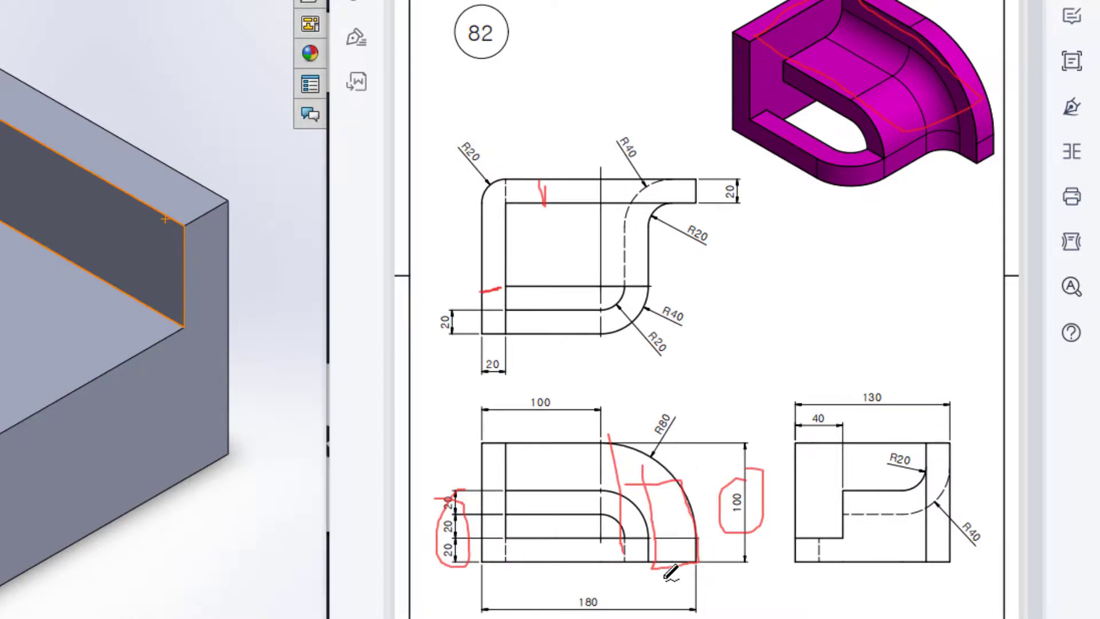
pyautogui.moveTo(684, 577); pyautogui.dragTo(695, 573)
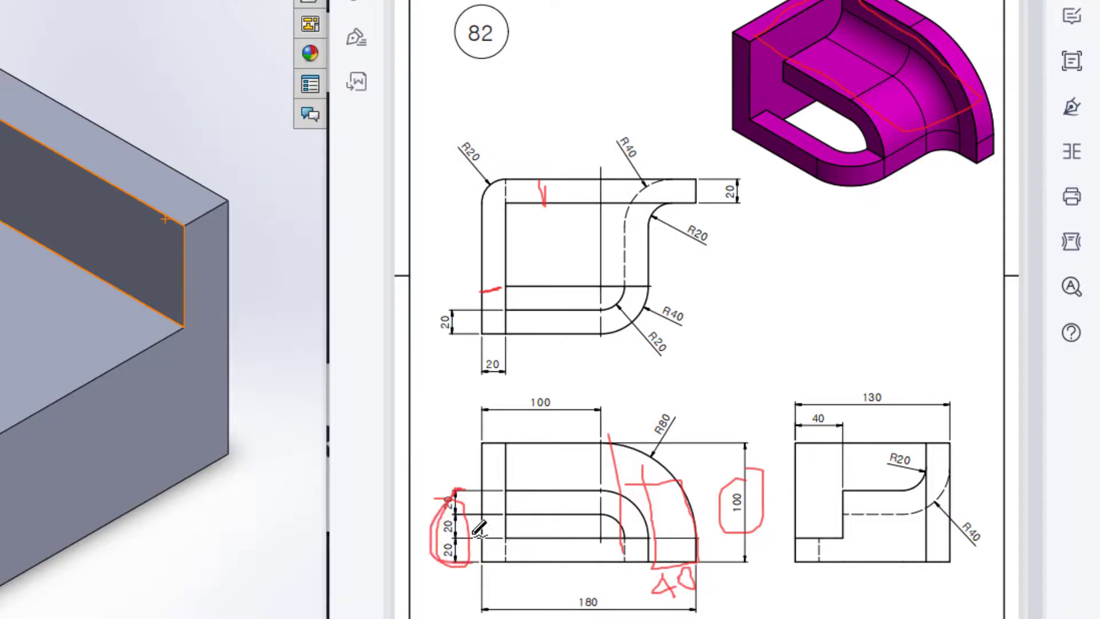
pyautogui.hotkey('ctrl', 'z')
pyautogui.hotkey('ctrl', 'z')
pyautogui.hotkey('ctrl', 'z')
pyautogui.hotkey('ctrl', 'z')
pyautogui.hotkey('ctrl', 'z')
pyautogui.hotkey('ctrl', 'z')
pyautogui.hotkey('ctrl', 'z')
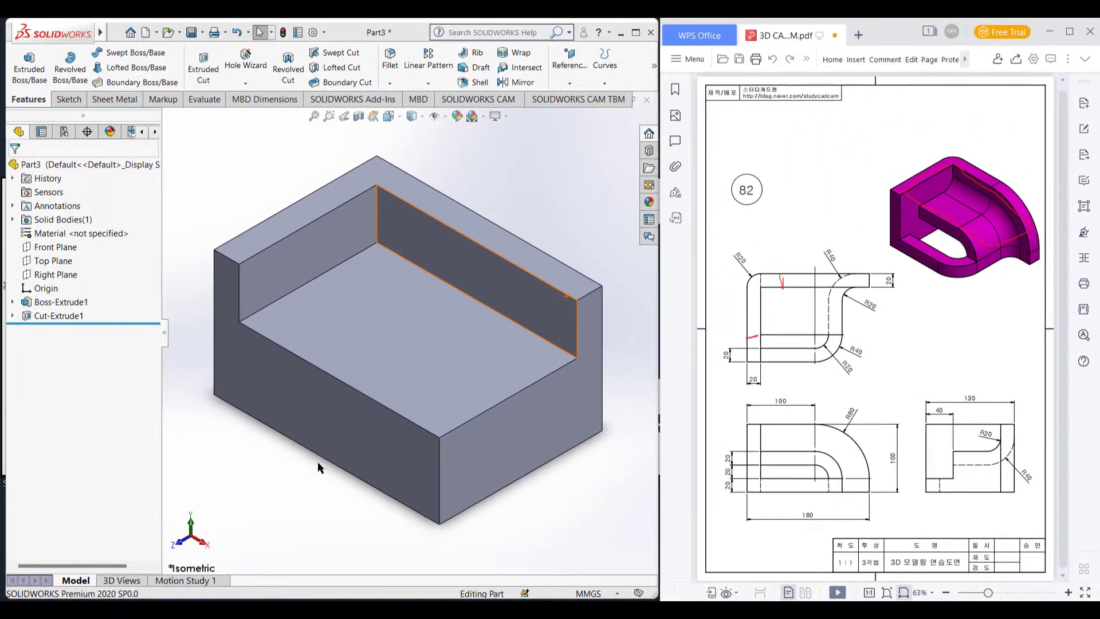
# - Sketch a 40 mm wide, 60 mm high corner rectangle on the block's front face, starting at the face's lower right corner
pyautogui.click(350, 419)
pyautogui.rightClick(338, 410)
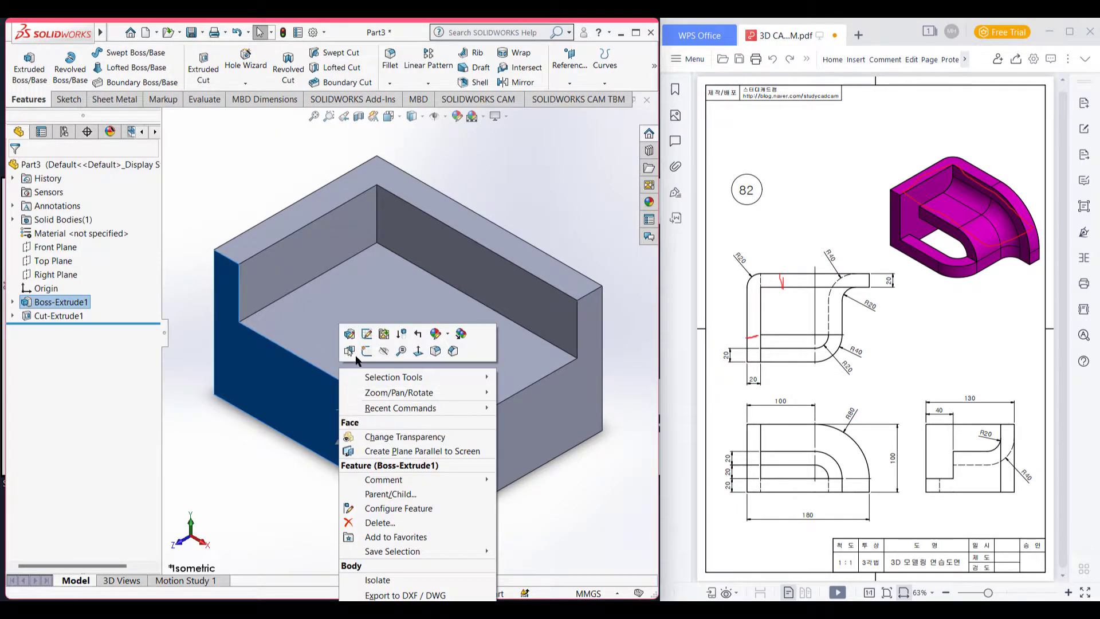
pyautogui.click(367, 356)
pyautogui.hotkey('ctrl', '8')
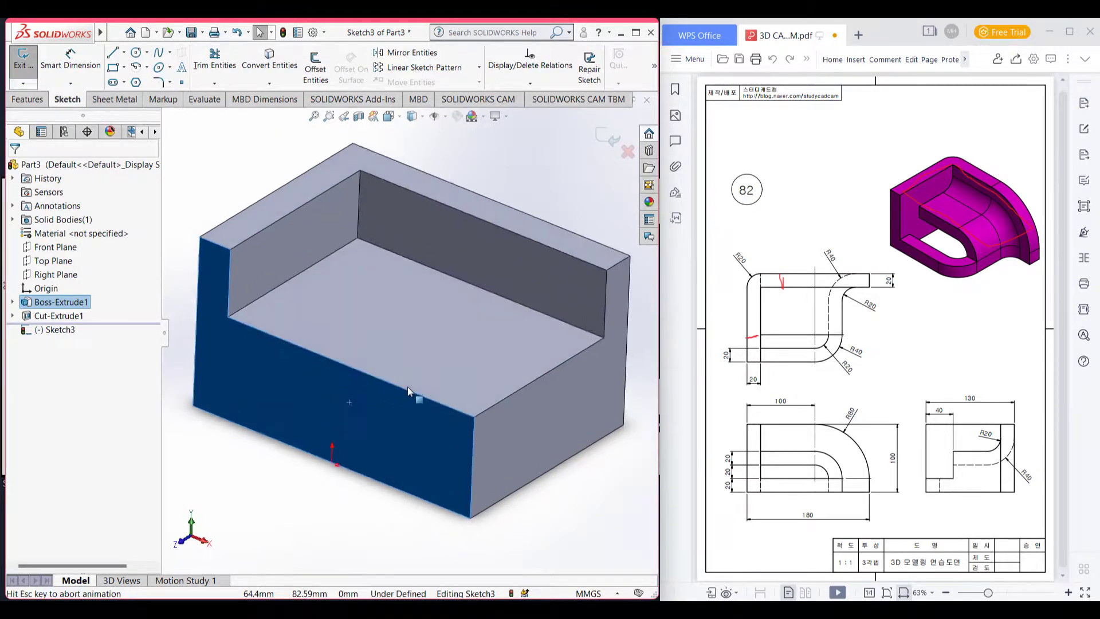
pyautogui.scroll(1, 513, 420)
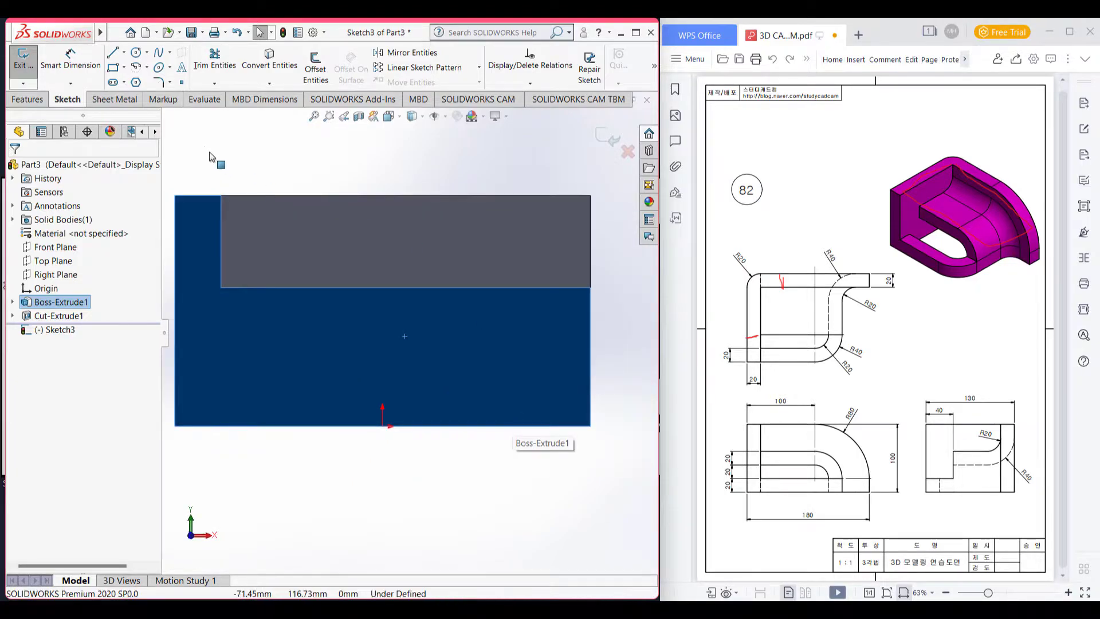
pyautogui.click(114, 70)
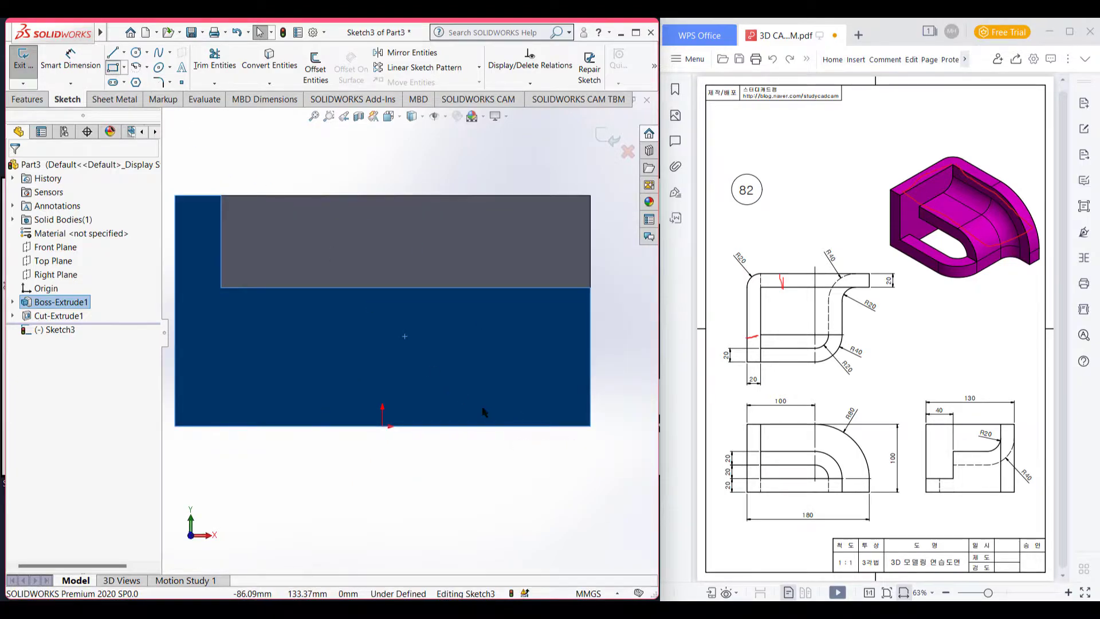
pyautogui.click(591, 426)
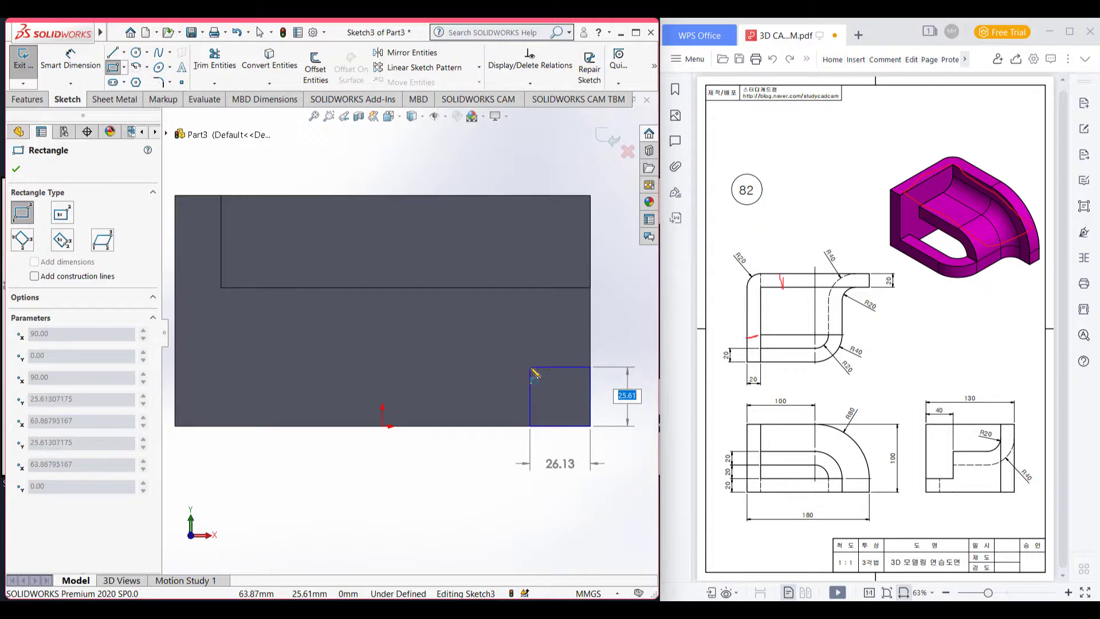
pyautogui.write('60')
pyautogui.press('Tab')
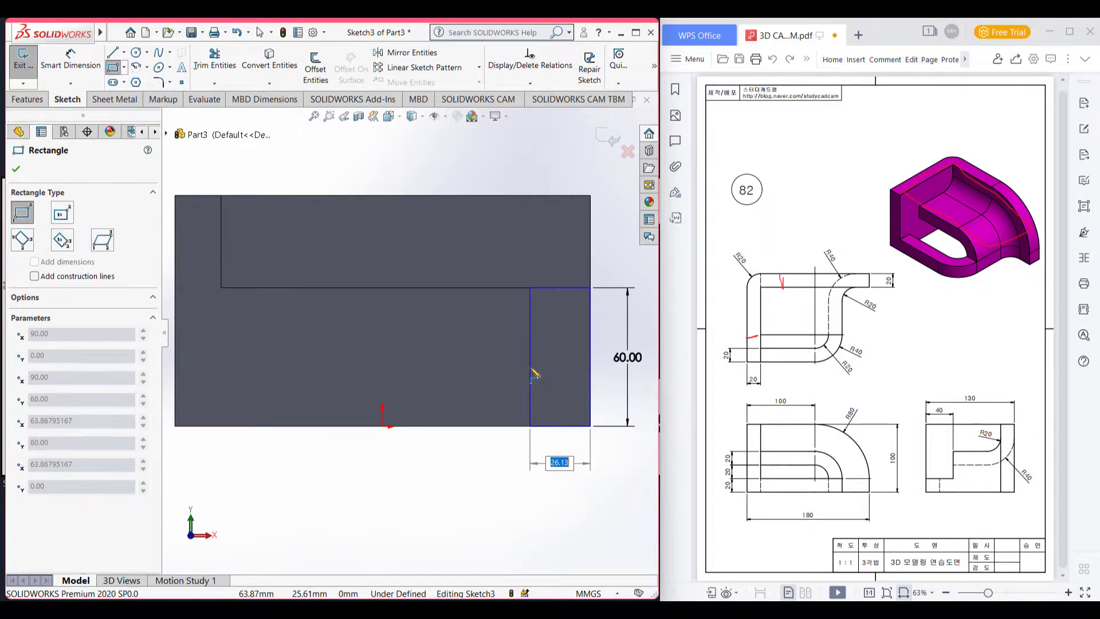
pyautogui.press('Return')
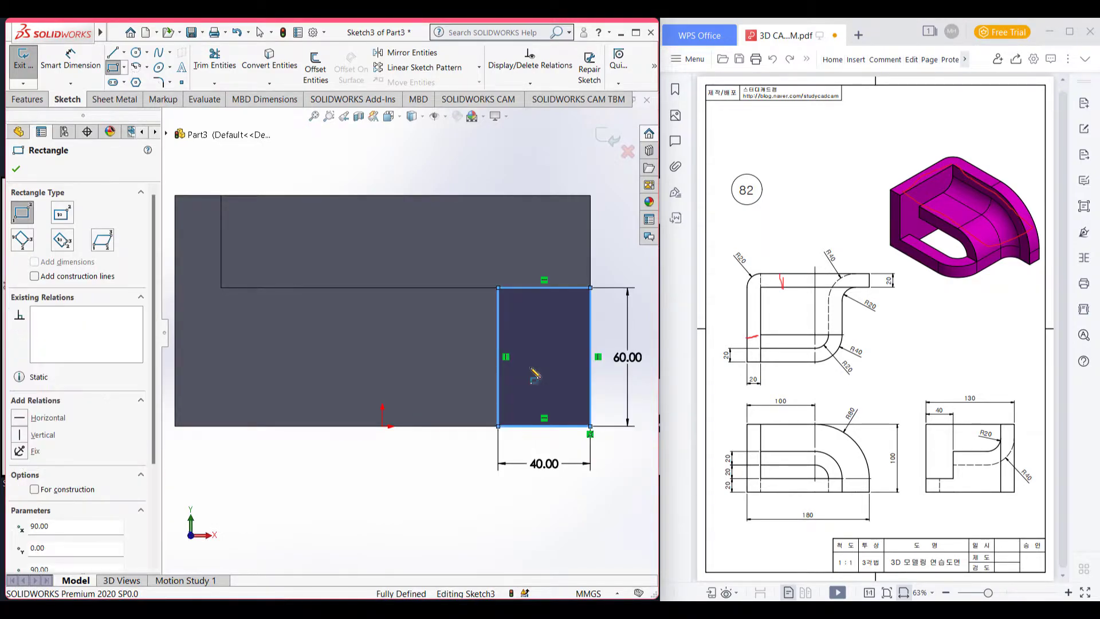
# - Cut the rectangle through the block with an extruded cut up to the inner face of the back wall
pyautogui.hotkey('ctrl', '7')
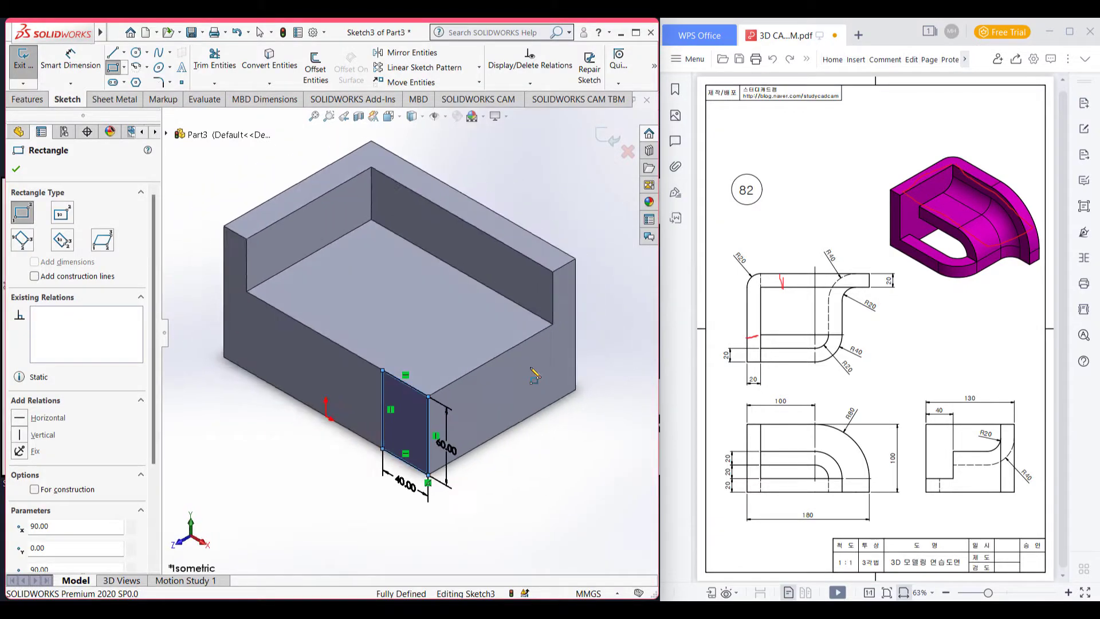
pyautogui.click(26, 99)
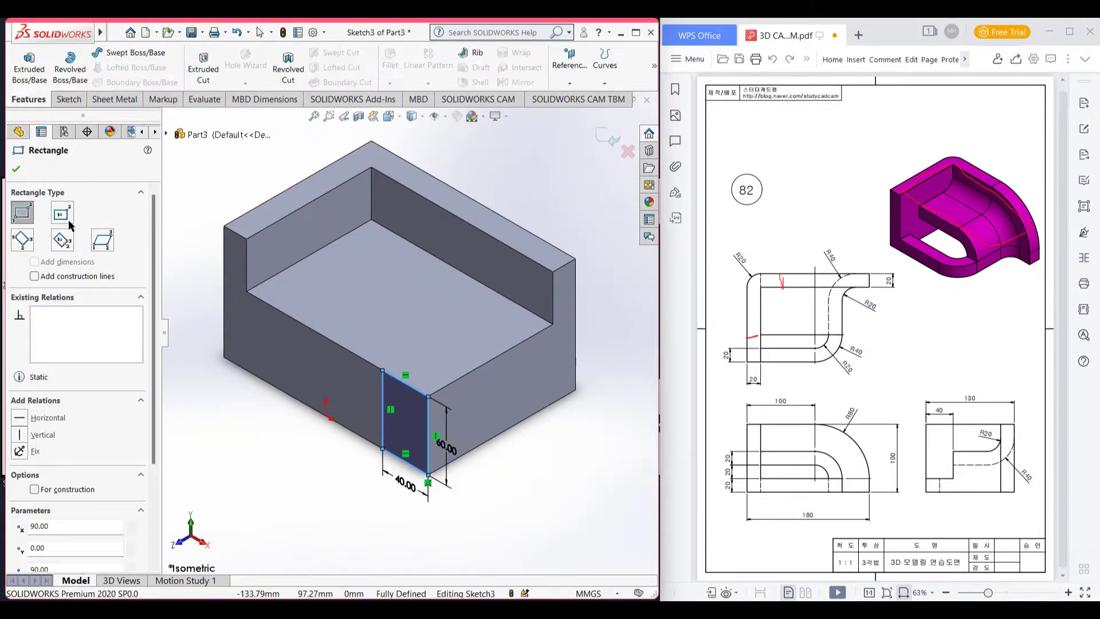
pyautogui.click(203, 75)
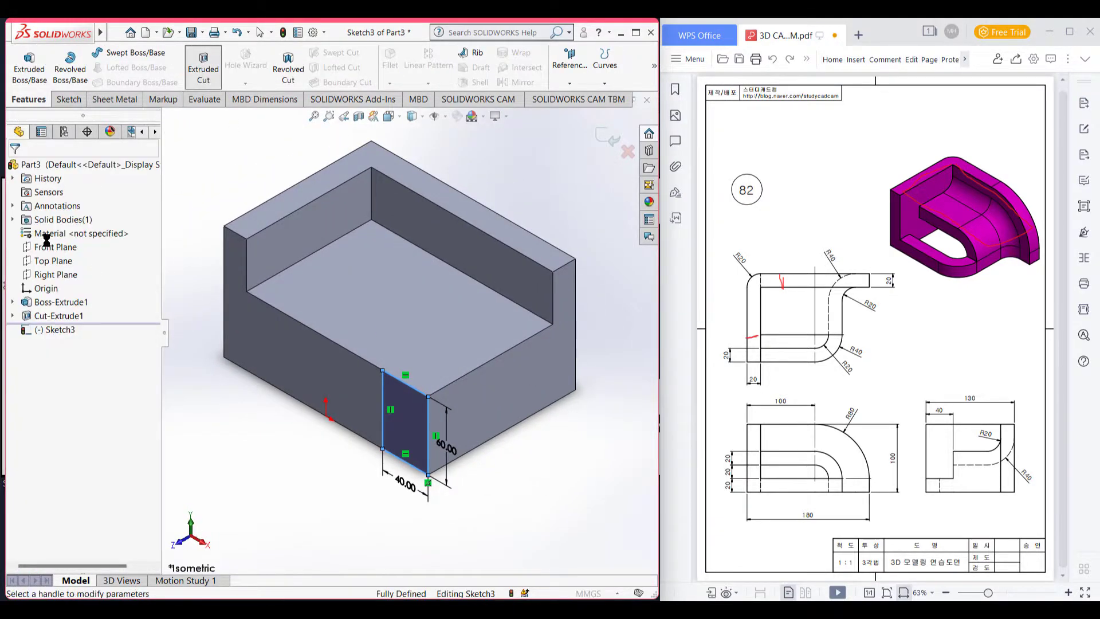
pyautogui.click(75, 249)
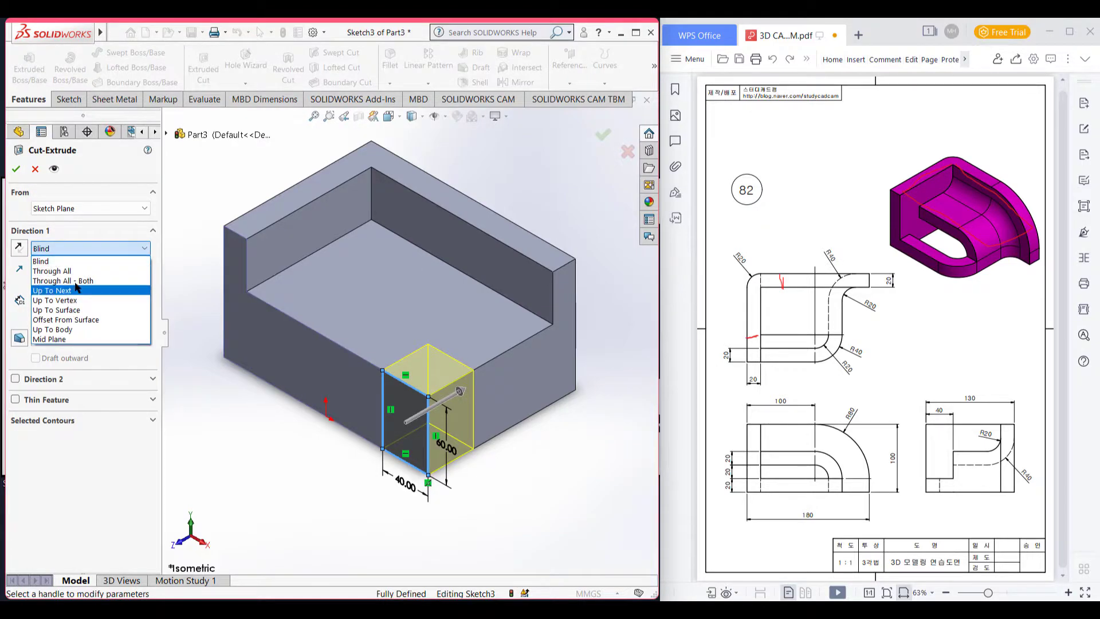
pyautogui.click(74, 310)
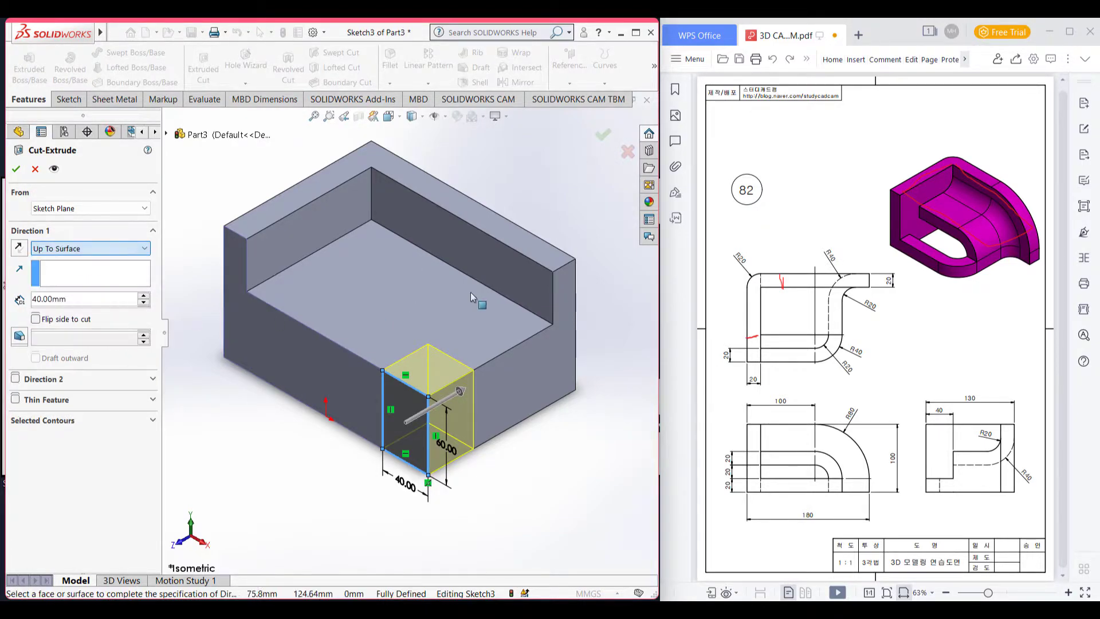
pyautogui.click(524, 276)
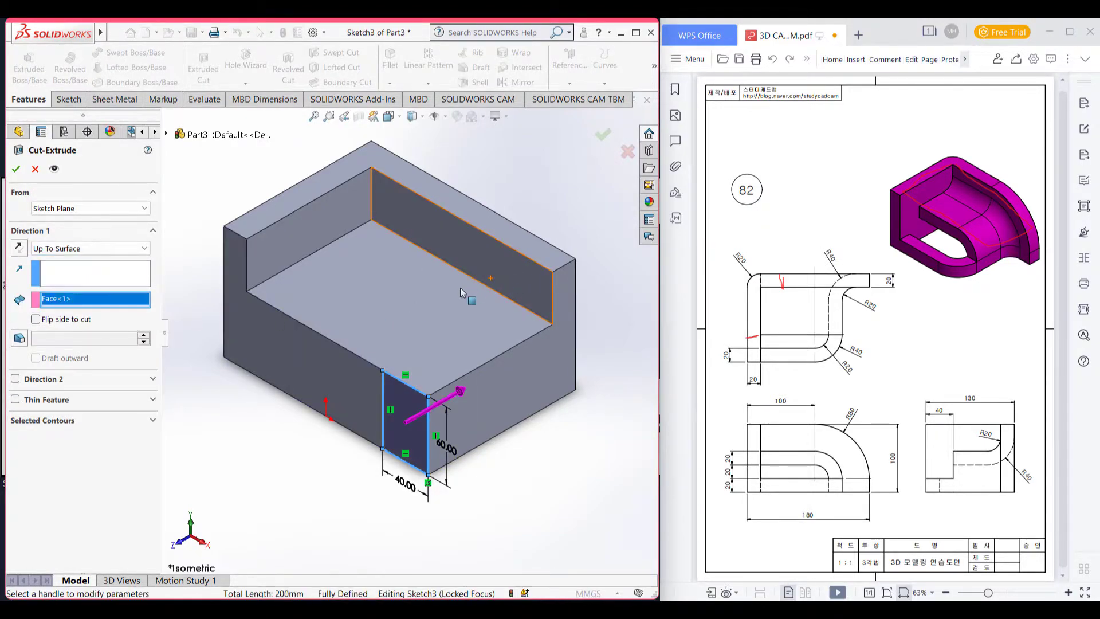
pyautogui.click(16, 169)
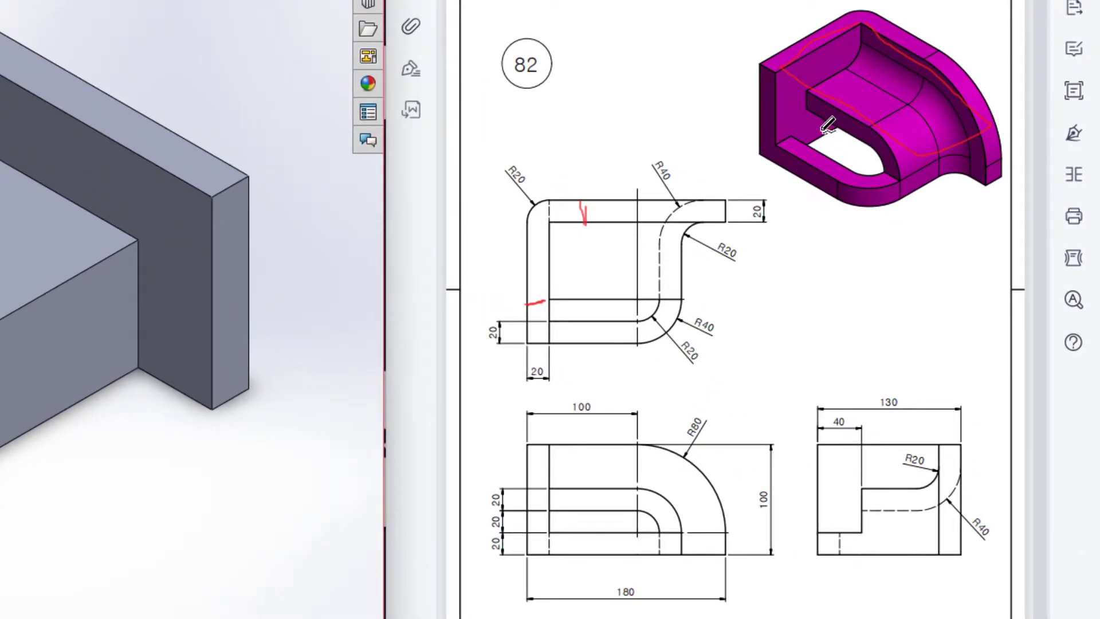
# - In the WPS Office PDF, mark the floor opening freehand on the drawing's isometric view and trace its outline in the top view
pyautogui.moveTo(829, 121)
pyautogui.mouseDown()
pyautogui.moveTo(815, 146)
pyautogui.moveTo(879, 146)
pyautogui.moveTo(847, 129)
pyautogui.mouseUp()
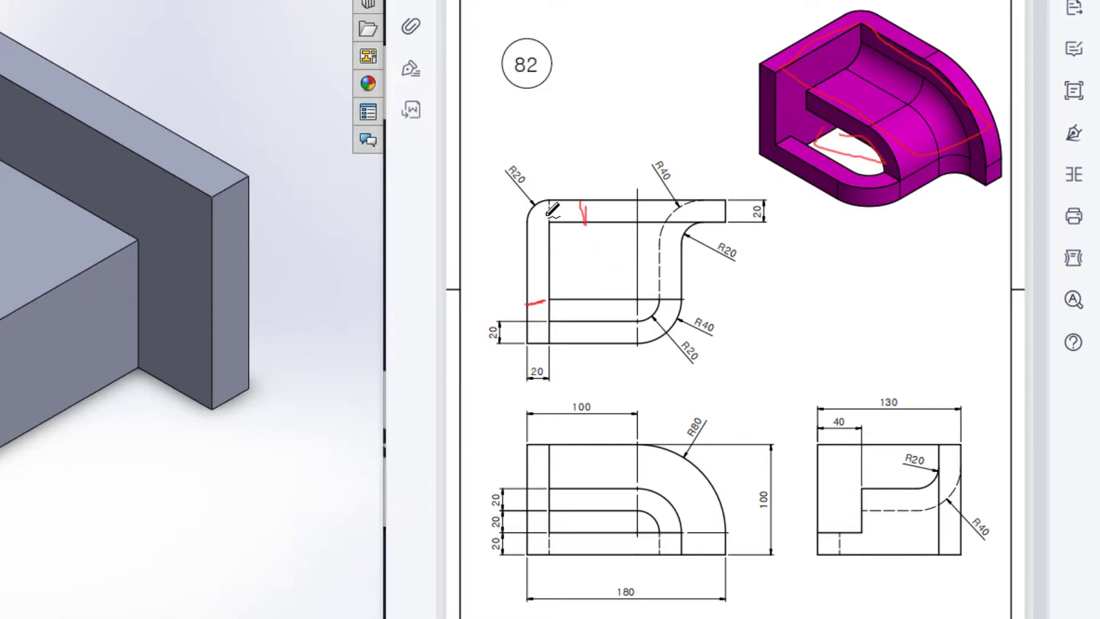
pyautogui.moveTo(550, 247); pyautogui.dragTo(549, 309)
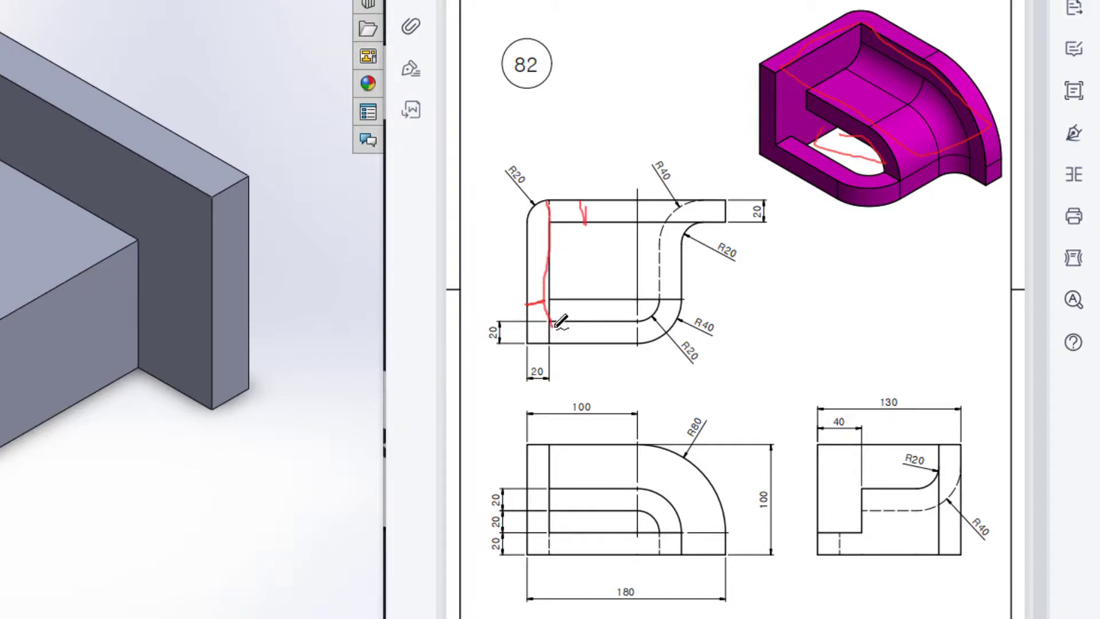
pyautogui.moveTo(667, 281)
pyautogui.mouseDown()
pyautogui.moveTo(668, 195)
pyautogui.moveTo(548, 209)
pyautogui.mouseUp()
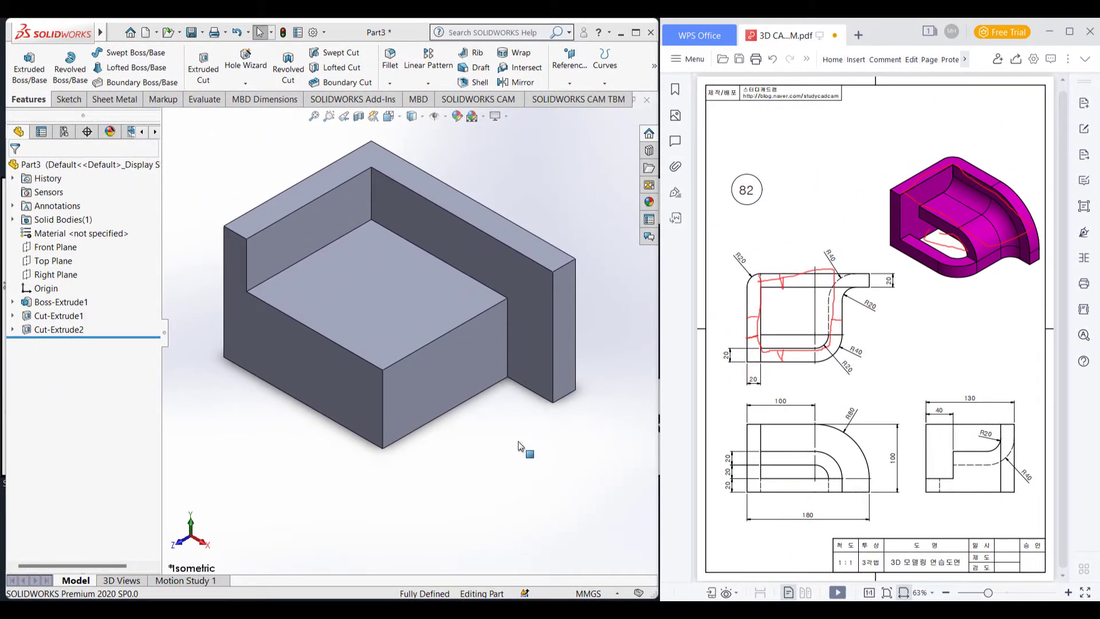
# - Sketch a corner rectangle about 100 × 94 mm on the part's bottom face, starting on the back edge about 12 mm from the left edge
pyautogui.moveTo(506, 437); pyautogui.dragTo(434, 361, button='middle')
pyautogui.rightClick(434, 361)
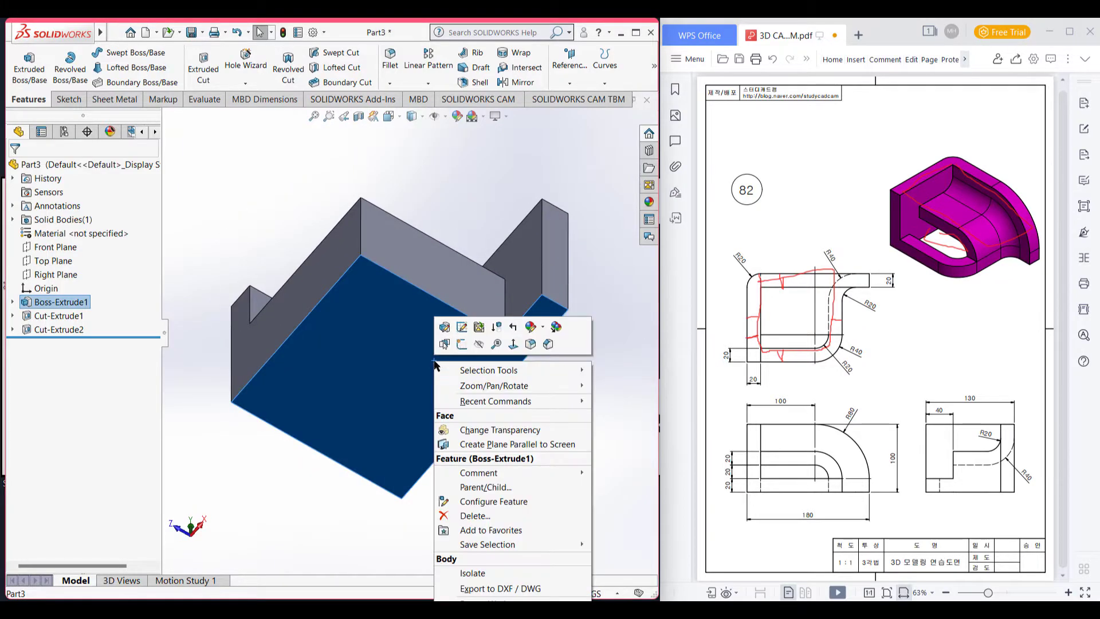
pyautogui.click(463, 345)
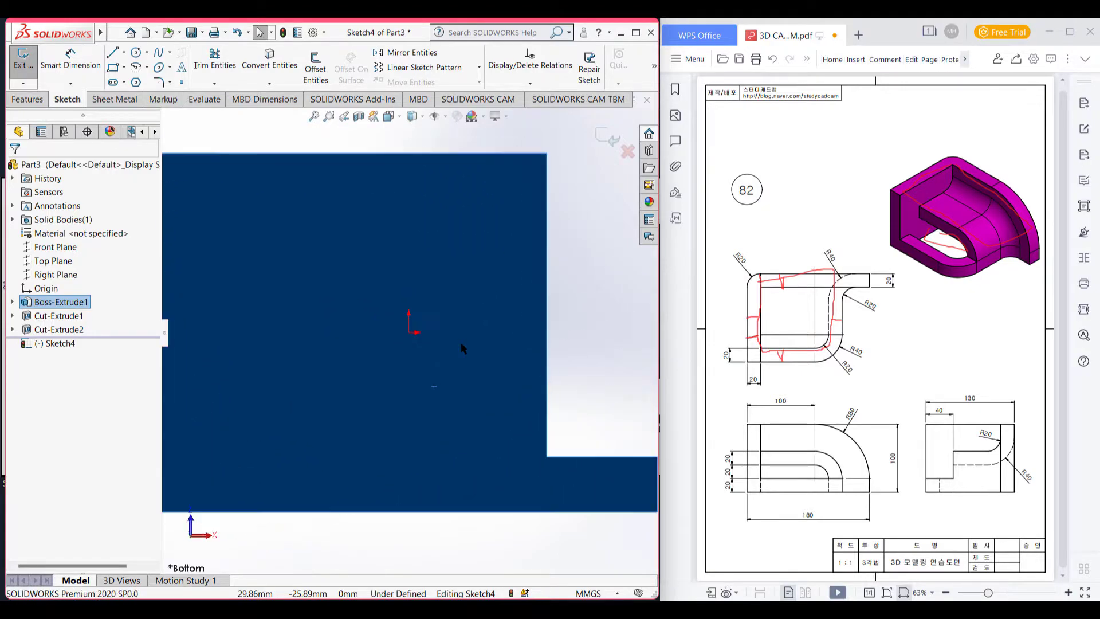
pyautogui.scroll(1, 379, 356)
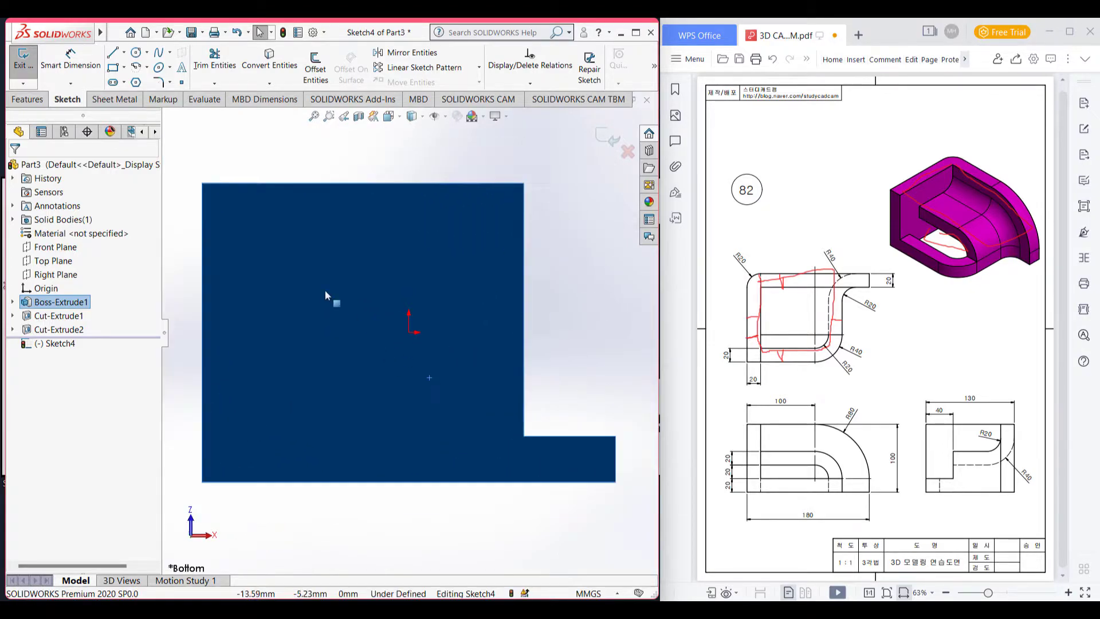
pyautogui.click(114, 68)
pyautogui.click(260, 482)
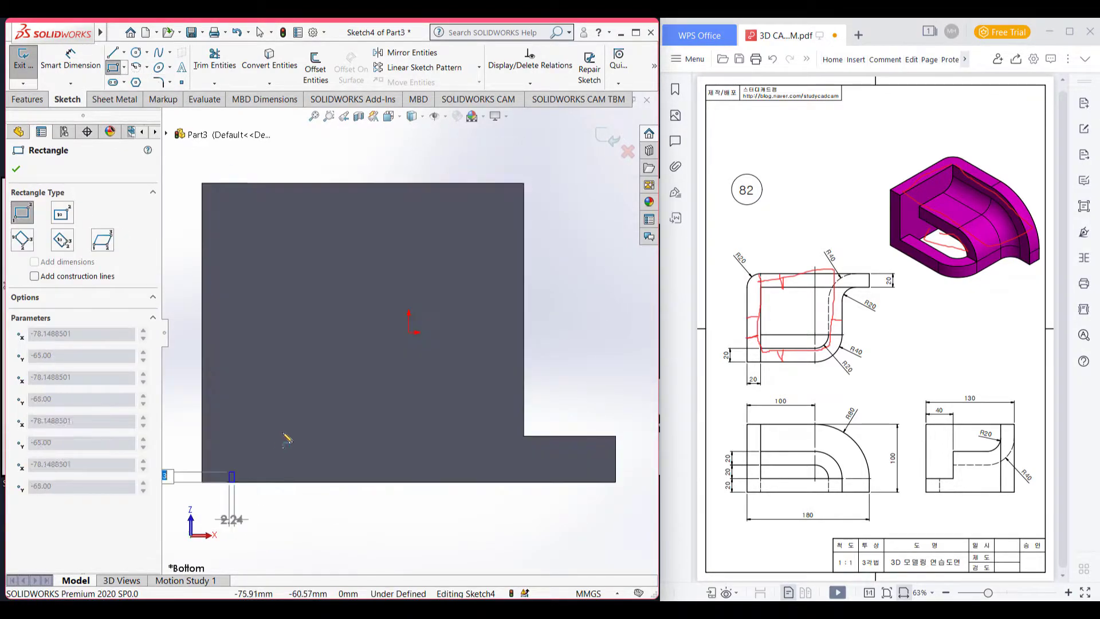
pyautogui.click(459, 267)
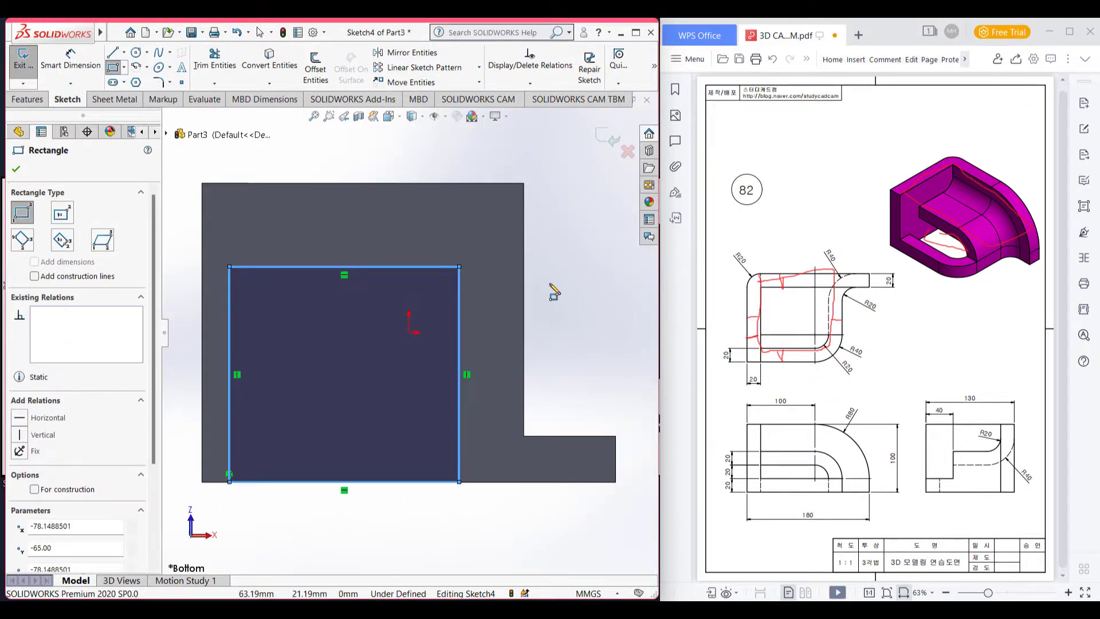
# - Dimension the rectangle's left side 20 mm from the left edge of the bottom face
pyautogui.click(80, 66)
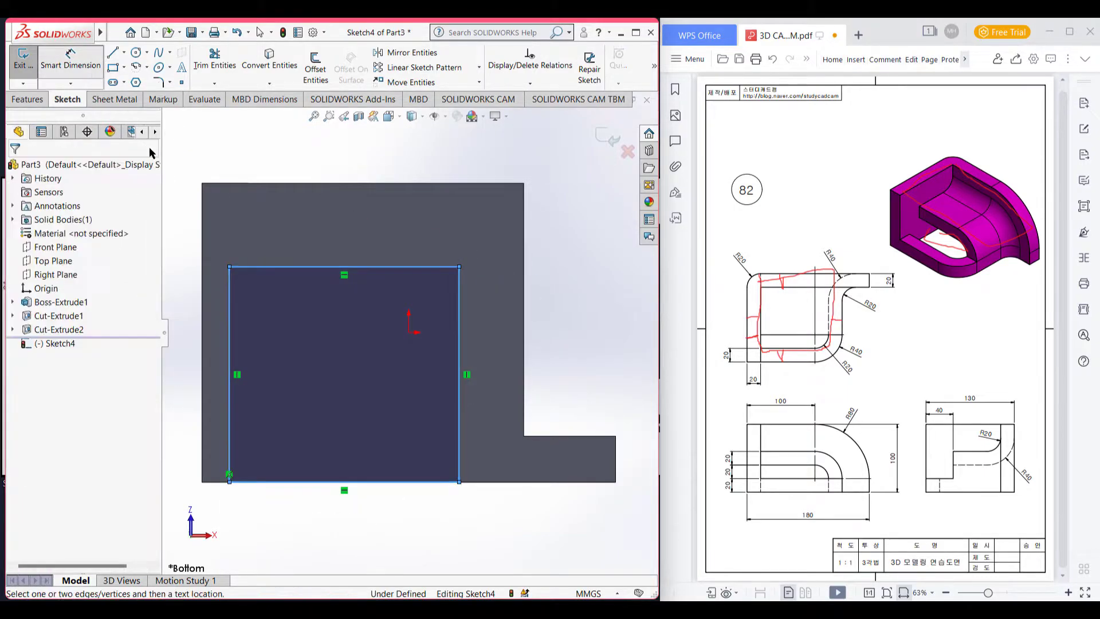
pyautogui.click(231, 306)
pyautogui.click(202, 320)
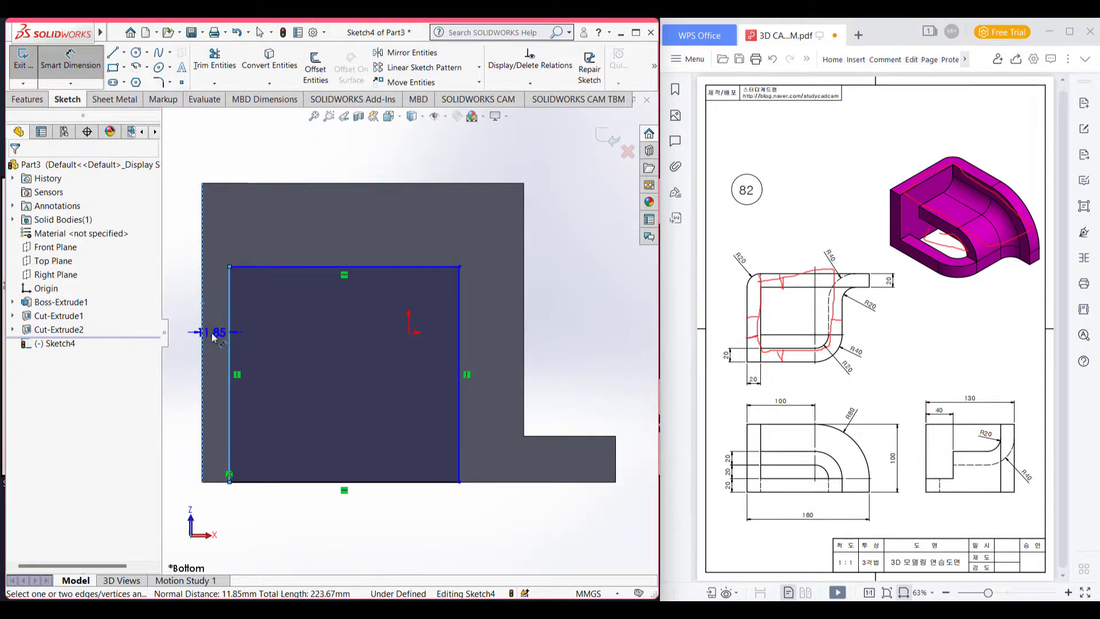
pyautogui.click(213, 342)
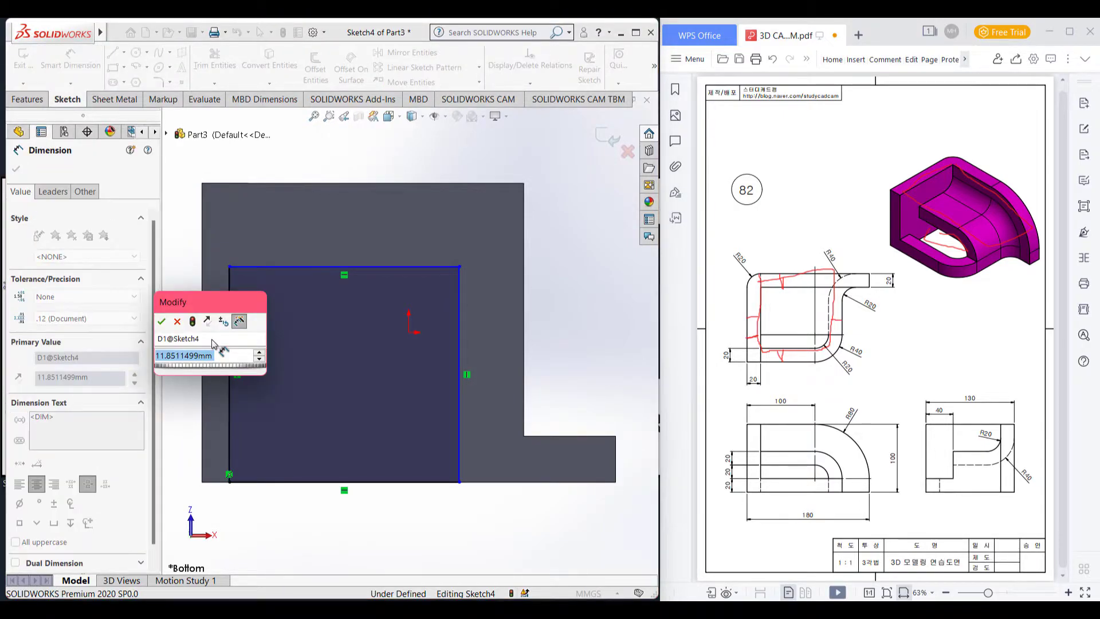
pyautogui.write('20')
pyautogui.press('Return')
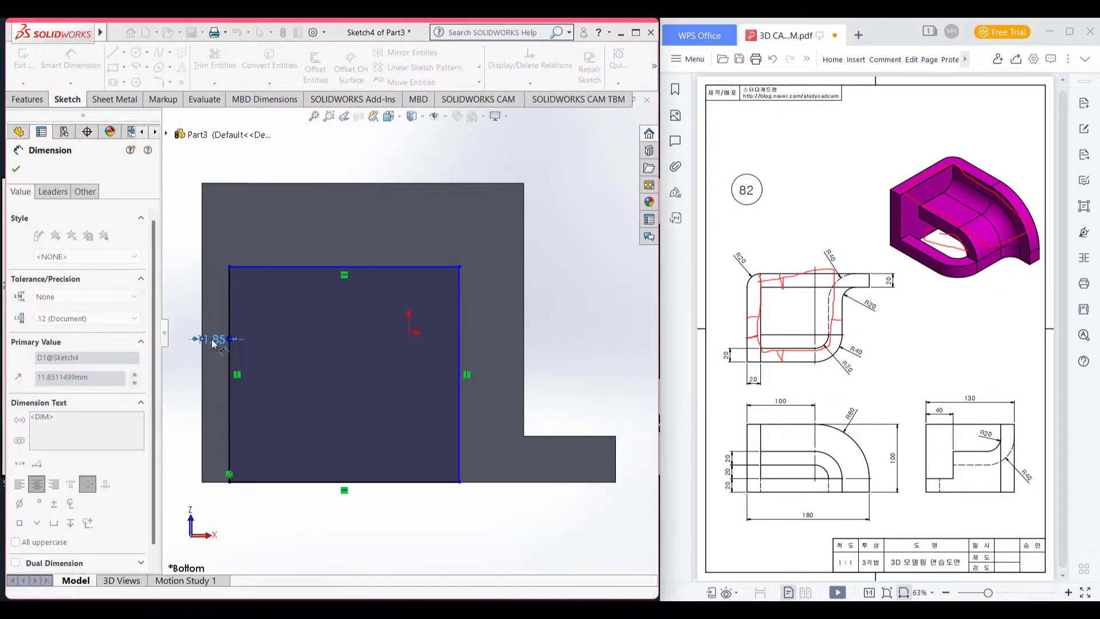
# - Dimension the rectangle 20 mm from the front edge and 20 mm from the right edge of the main block
pyautogui.click(377, 266)
pyautogui.click(370, 183)
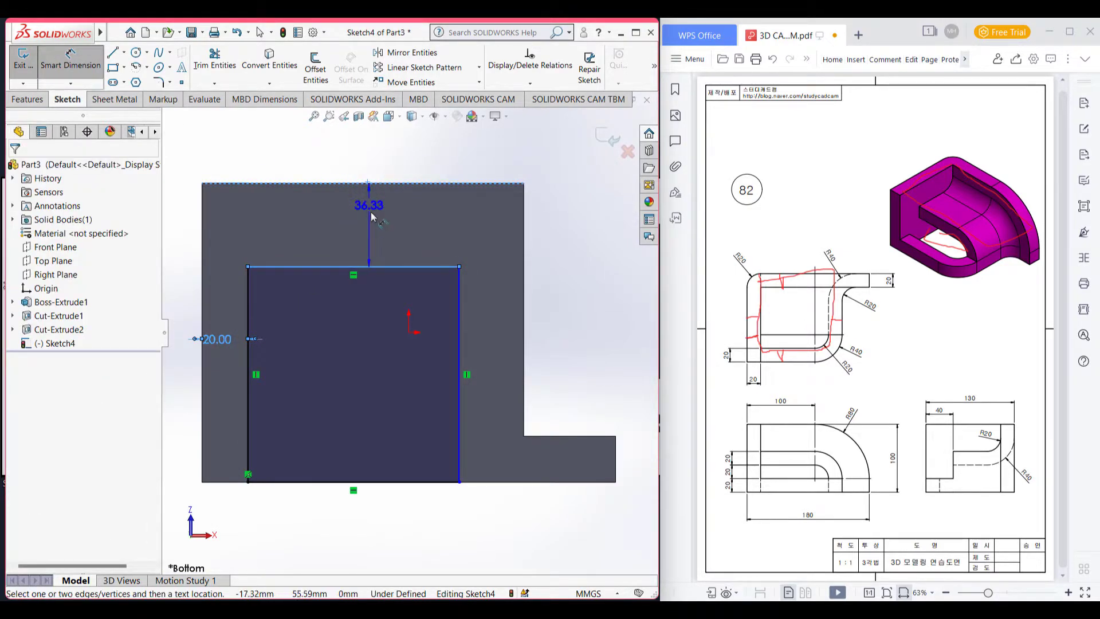
pyautogui.click(373, 224)
pyautogui.write('20')
pyautogui.press('Return')
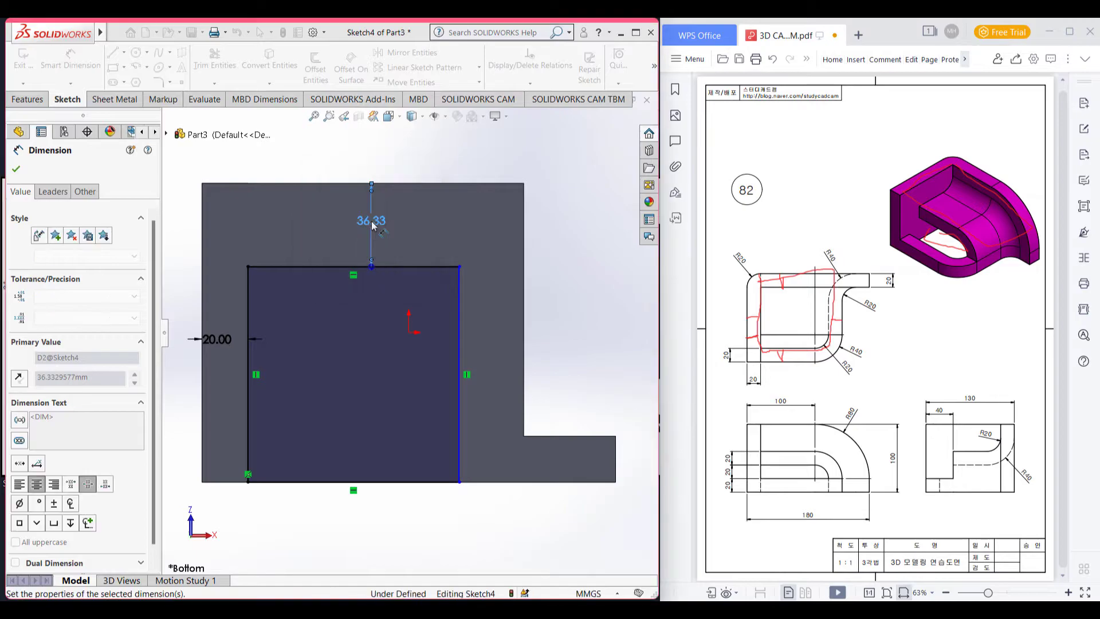
pyautogui.click(459, 283)
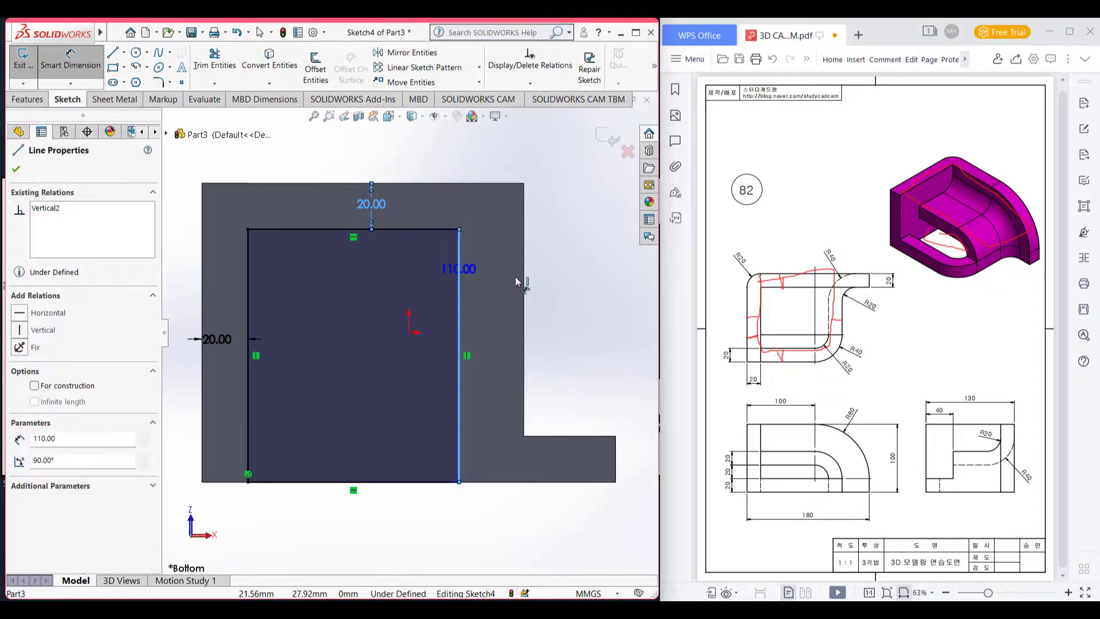
pyautogui.click(525, 283)
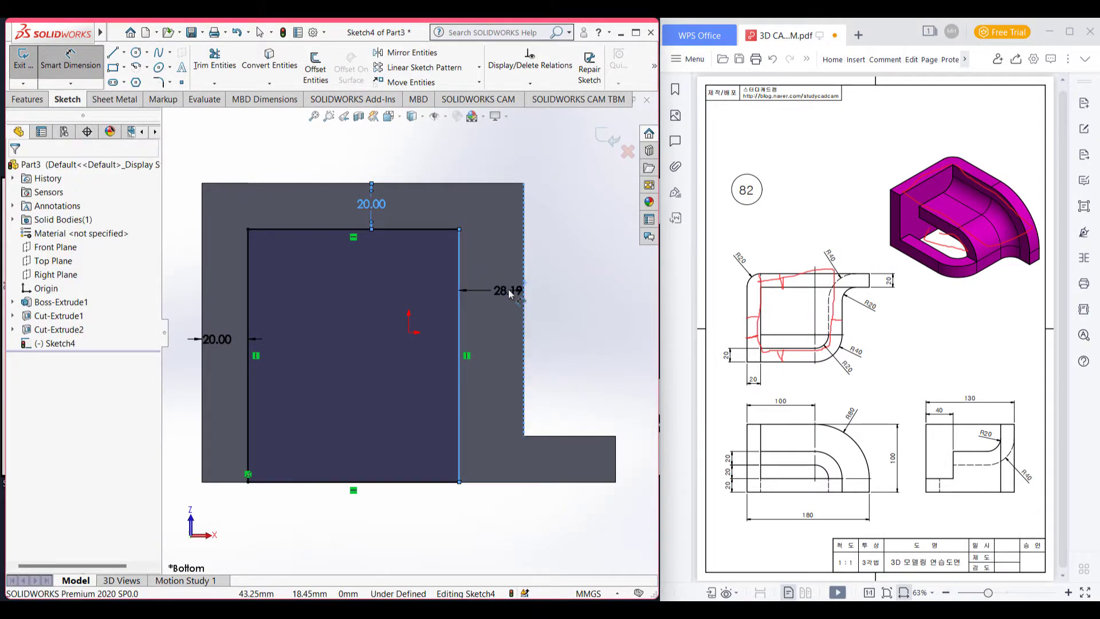
pyautogui.click(513, 291)
pyautogui.write('20')
pyautogui.press('Return')
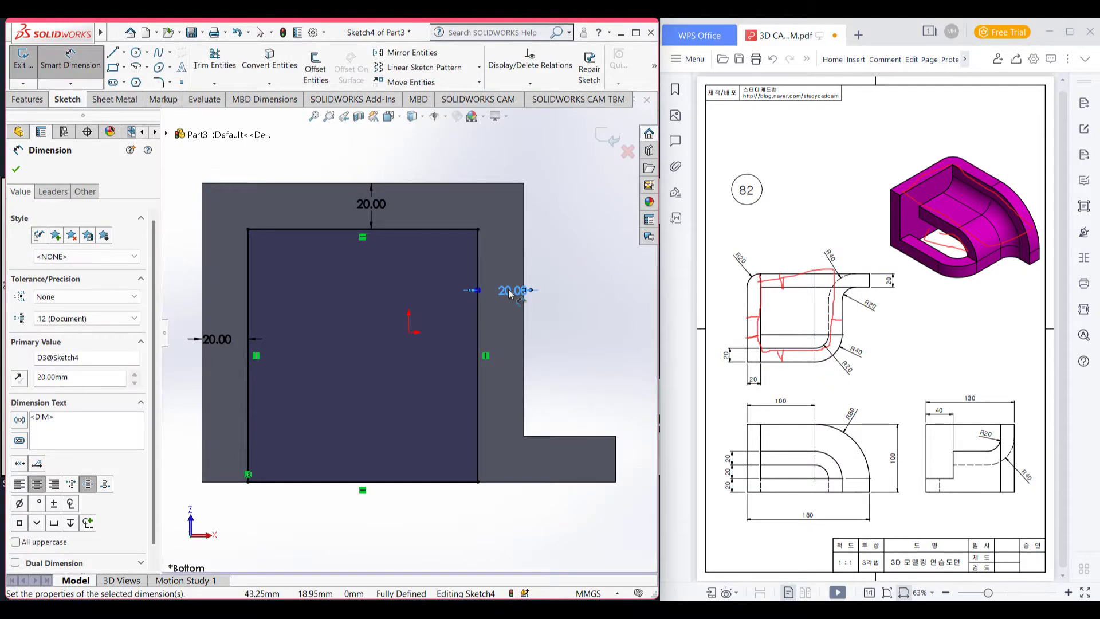
# - Mark the pocket height on the PDF drawing's front view and extrude-cut the bottom-face rectangle 40 mm deep into the block
pyautogui.hotkey('ctrl', '7')
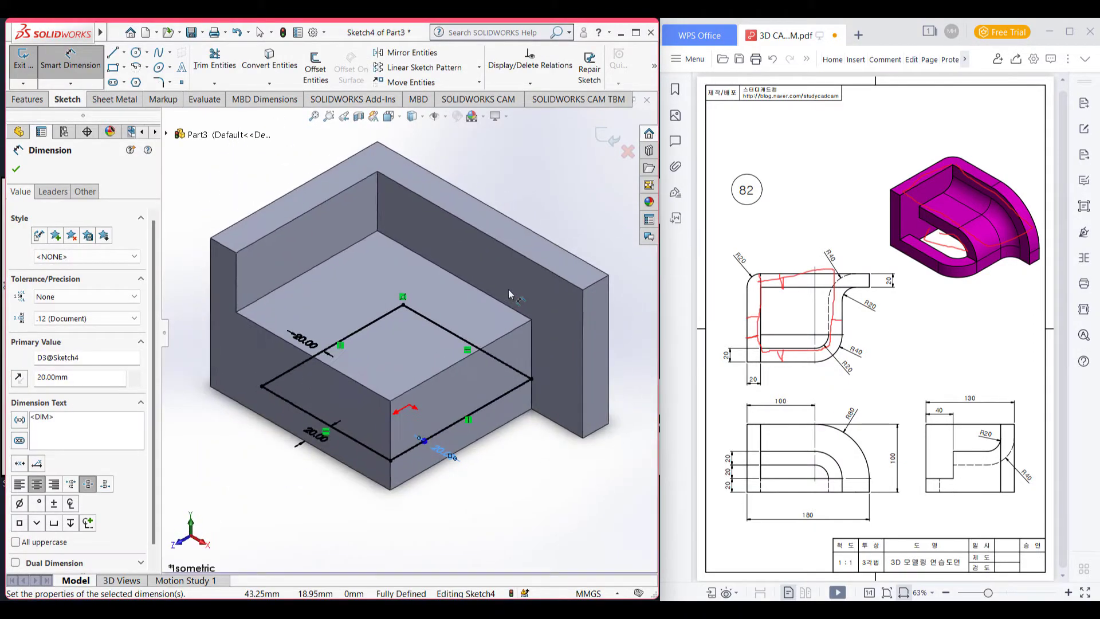
pyautogui.click(27, 99)
pyautogui.click(202, 72)
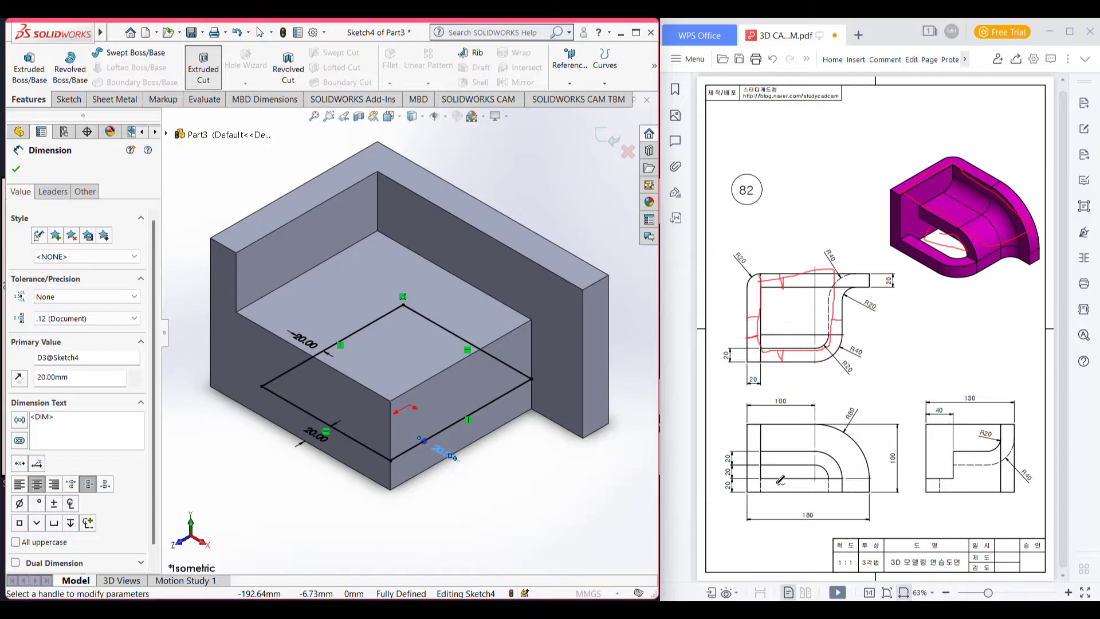
pyautogui.moveTo(762, 469); pyautogui.dragTo(820, 467)
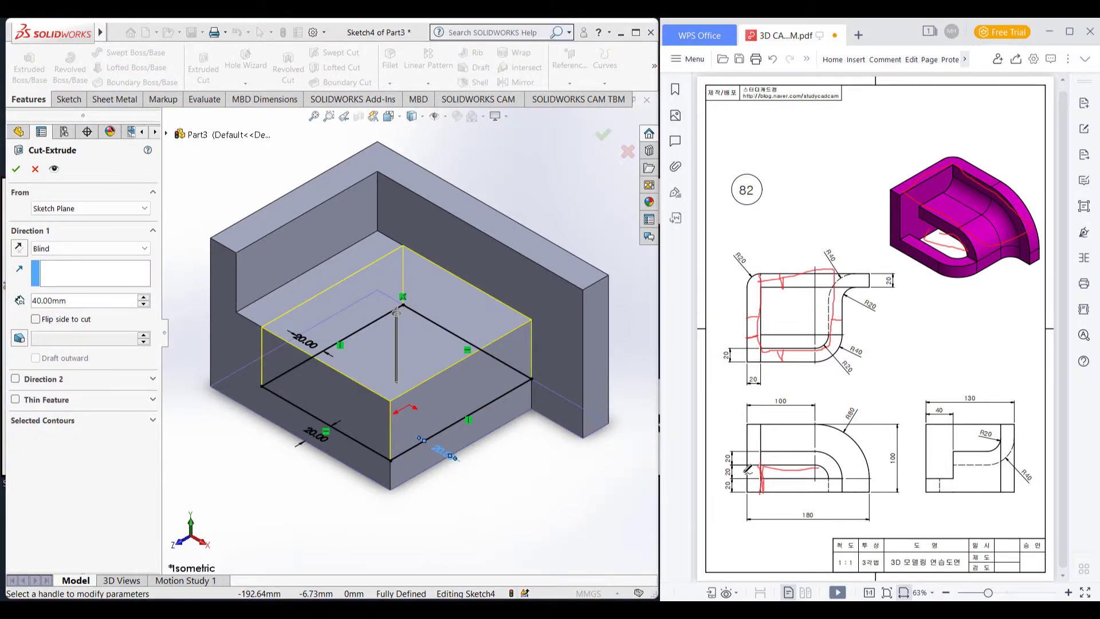
pyautogui.moveTo(745, 484); pyautogui.dragTo(738, 471)
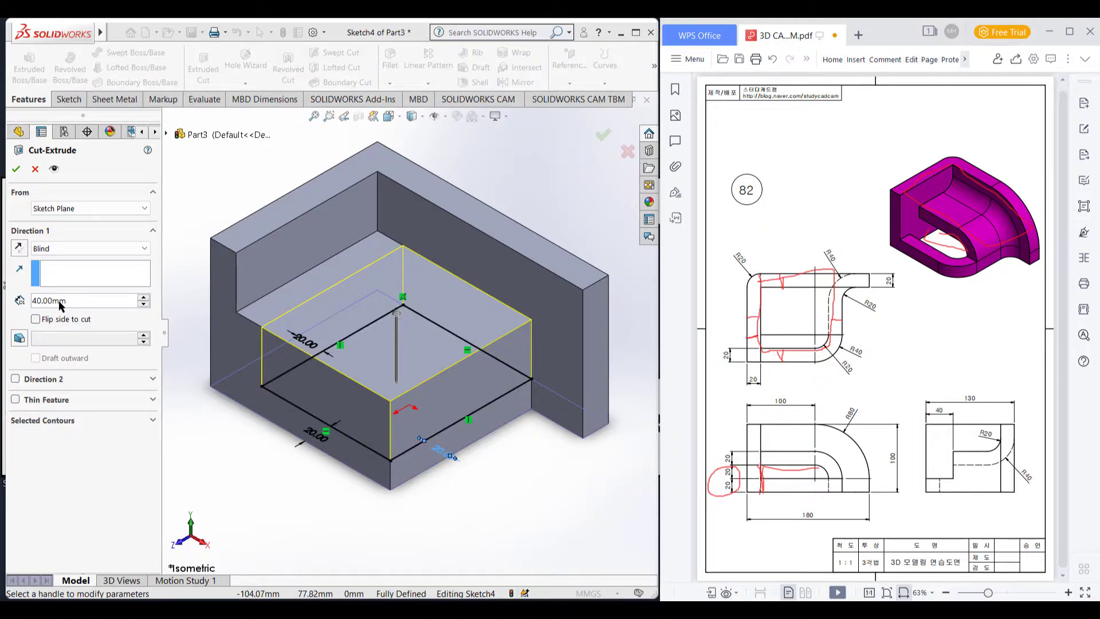
pyautogui.click(17, 168)
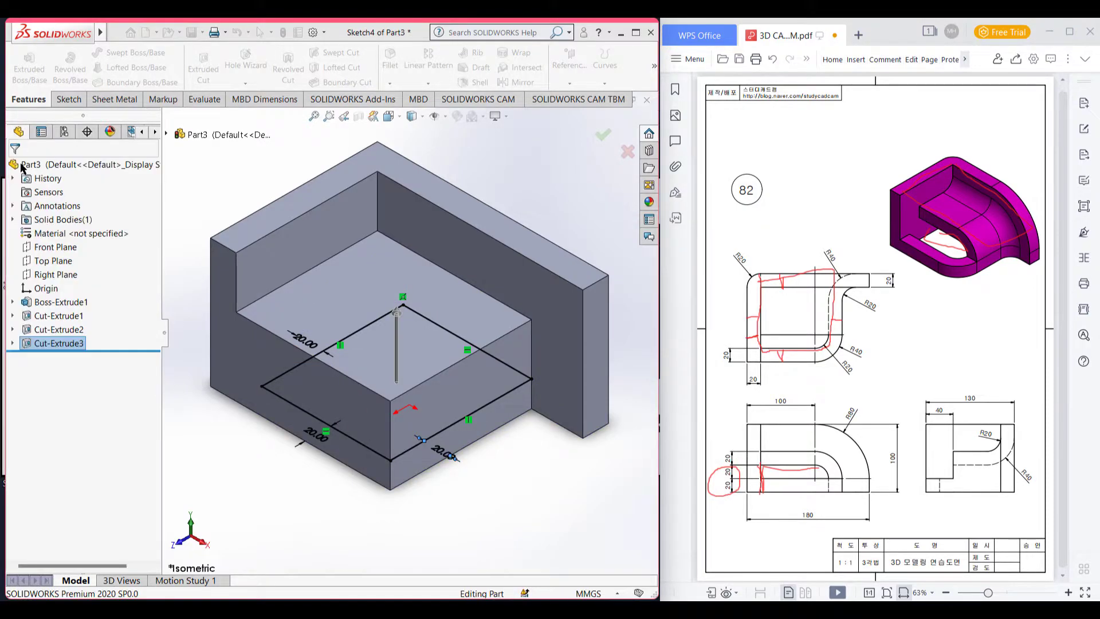
pyautogui.moveTo(450, 520); pyautogui.dragTo(492, 468, button='middle')
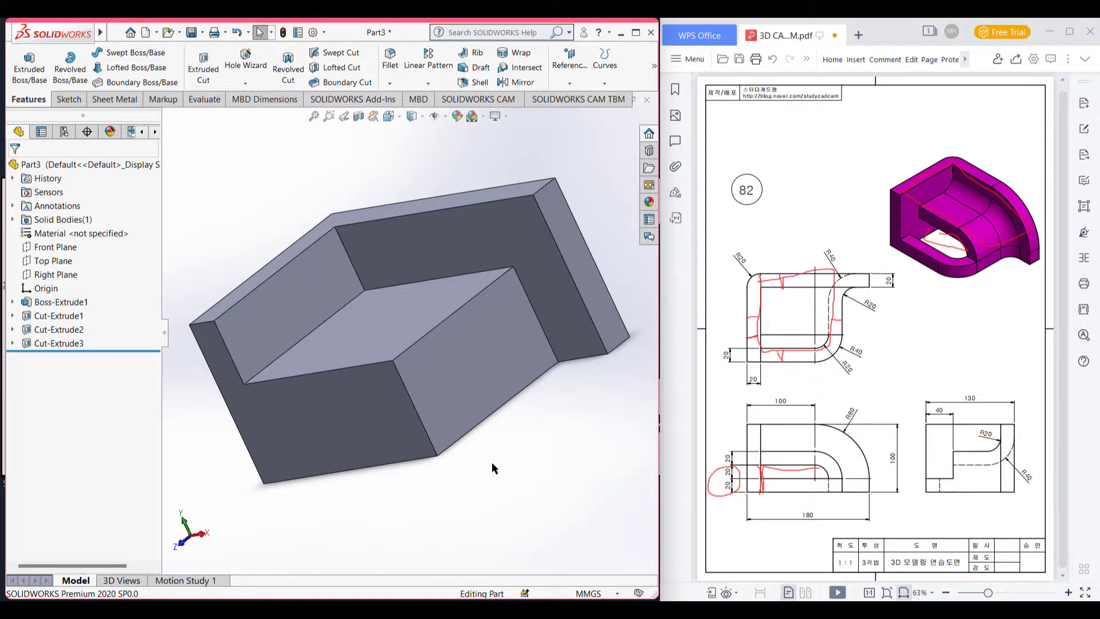
pyautogui.hotkey('ctrl', '7')
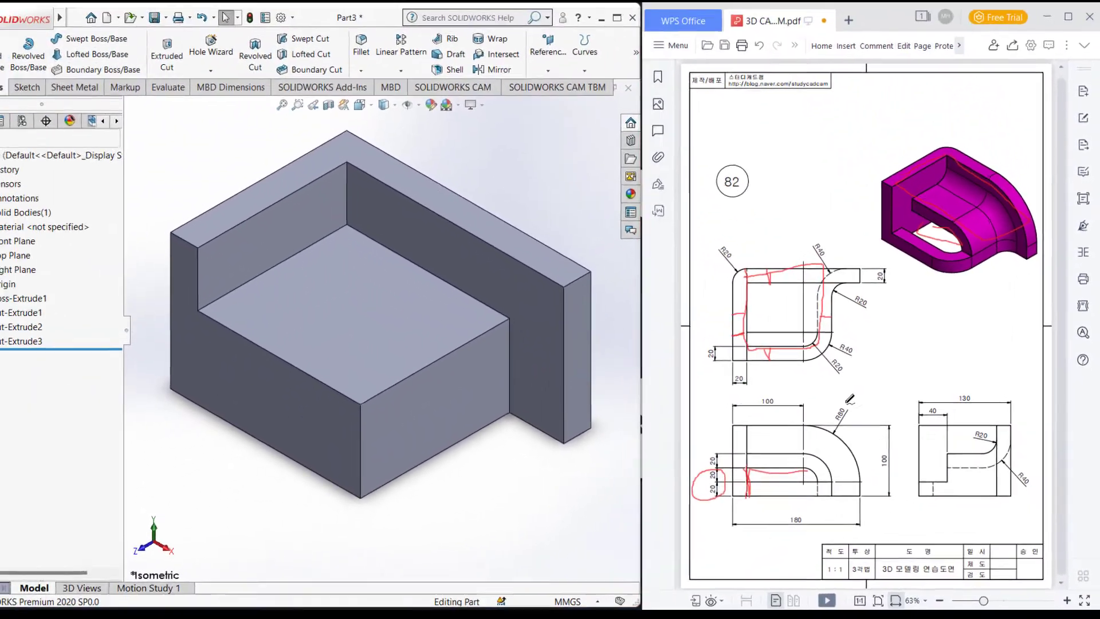
# - Circle the R80 callout on the drawing and fillet the upper edge at the right end of the back wall with an 80 mm radius
pyautogui.moveTo(683, 406); pyautogui.dragTo(639, 437)
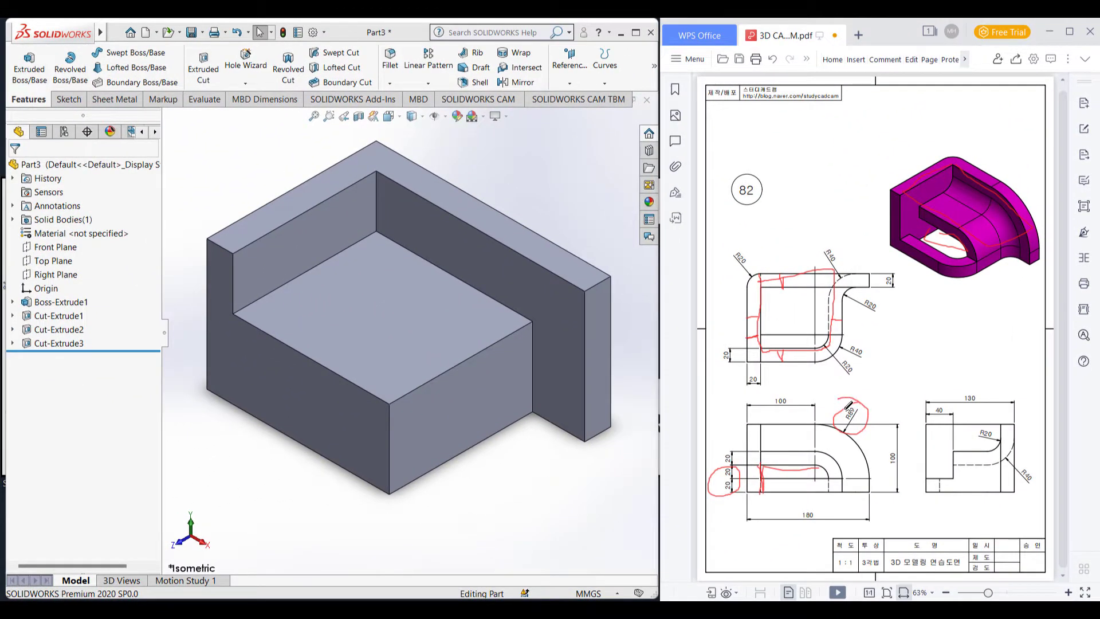
pyautogui.click(395, 64)
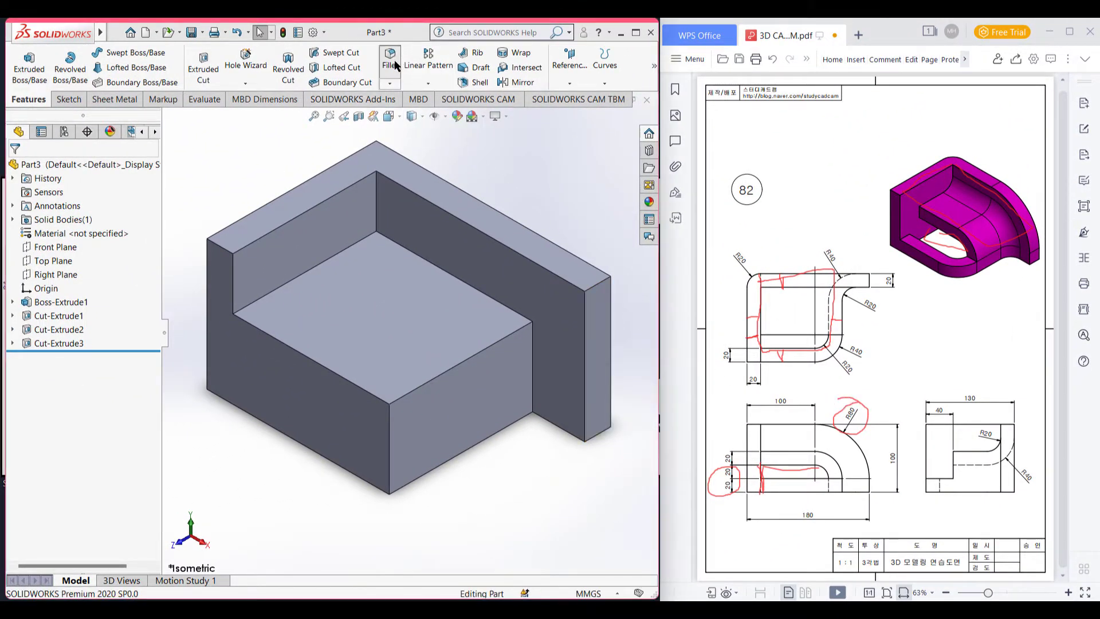
pyautogui.write('80')
pyautogui.press('Return')
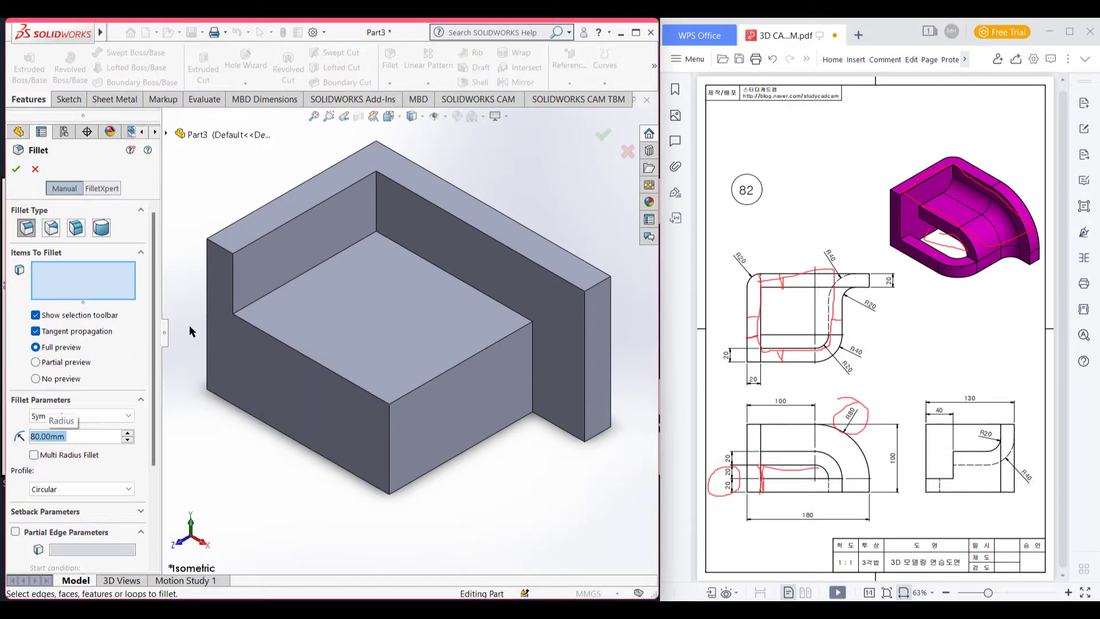
pyautogui.click(599, 288)
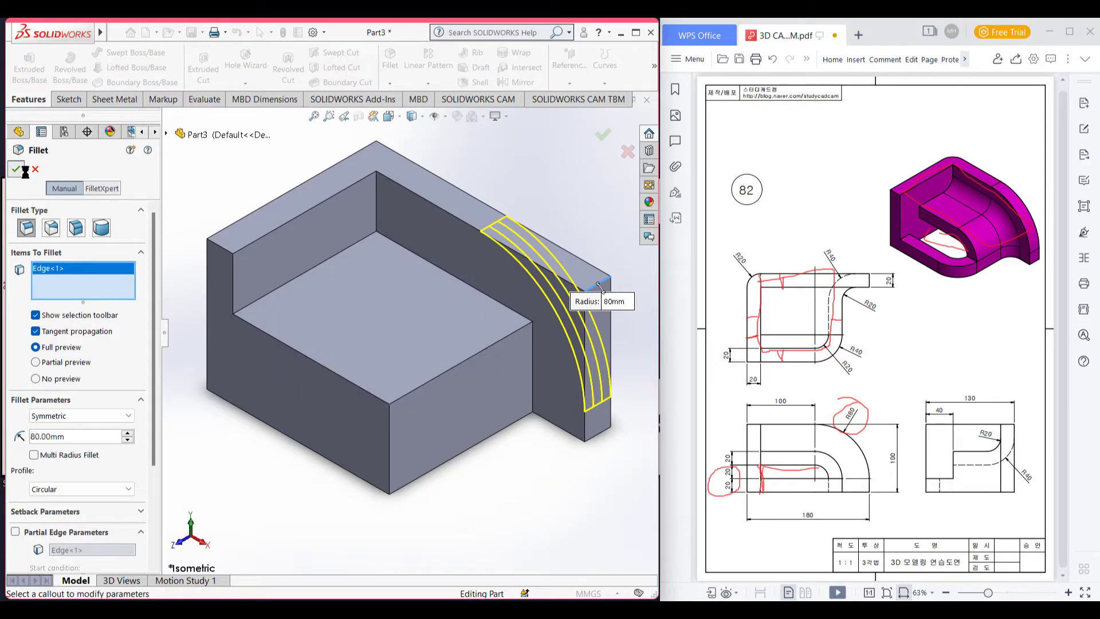
pyautogui.press('Return')
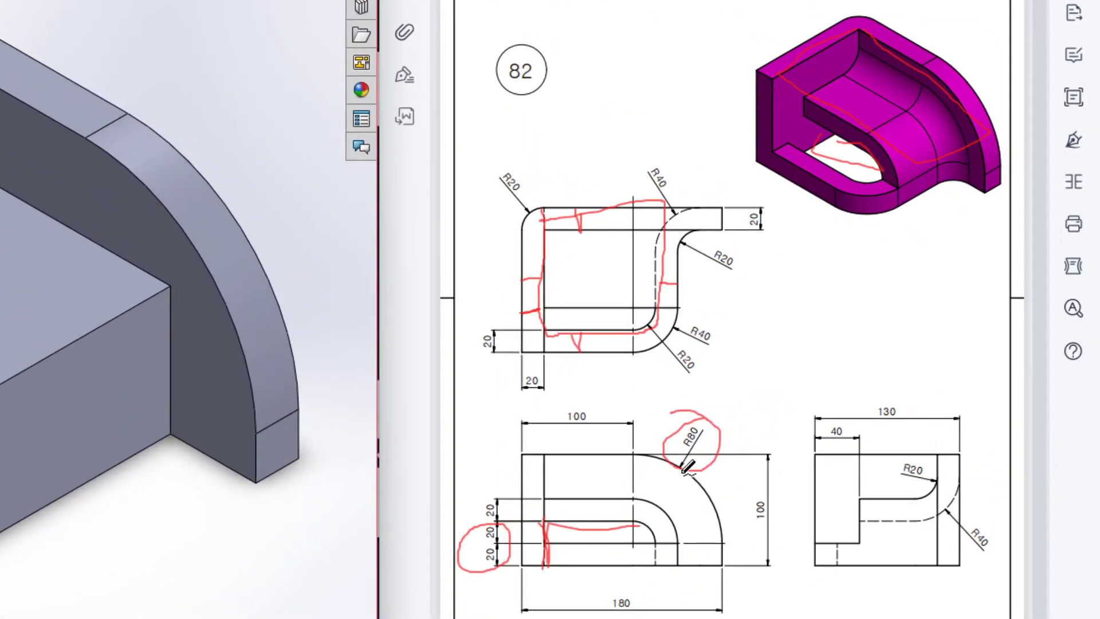
# - In the PDF drawing, circle the rear-left and inner-corner R20 callouts in the top view and mark the pocket's rounded corner in the front view
pyautogui.moveTo(530, 150)
pyautogui.mouseDown()
pyautogui.moveTo(486, 189)
pyautogui.moveTo(510, 153)
pyautogui.mouseUp()
pyautogui.moveTo(673, 343)
pyautogui.mouseDown()
pyautogui.moveTo(667, 370)
pyautogui.moveTo(699, 353)
pyautogui.moveTo(675, 345)
pyautogui.mouseUp()
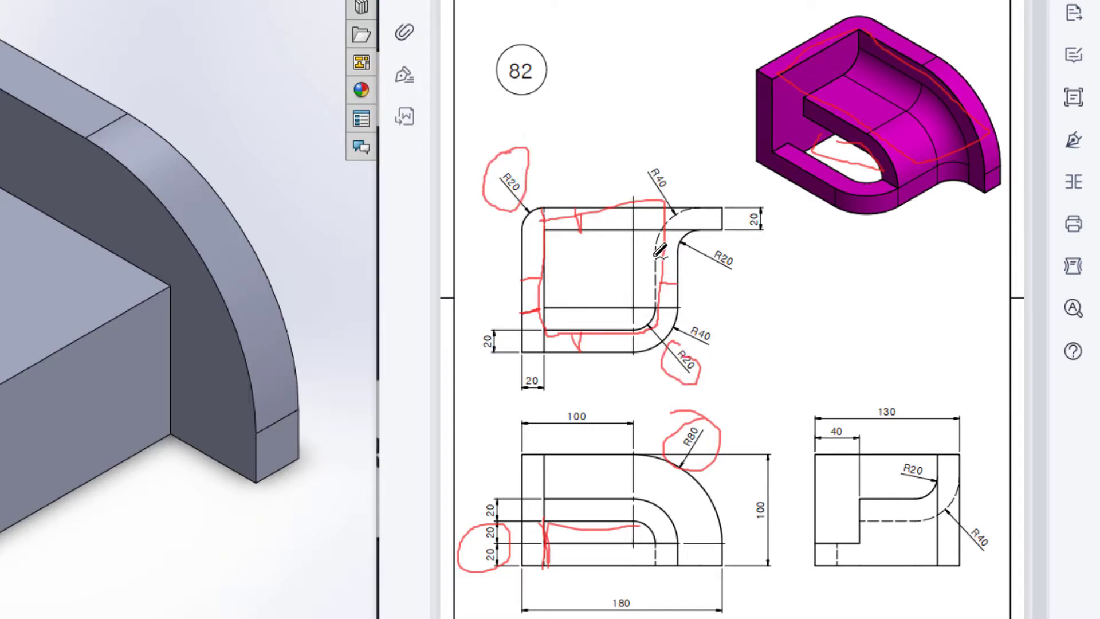
pyautogui.moveTo(630, 540); pyautogui.dragTo(637, 534)
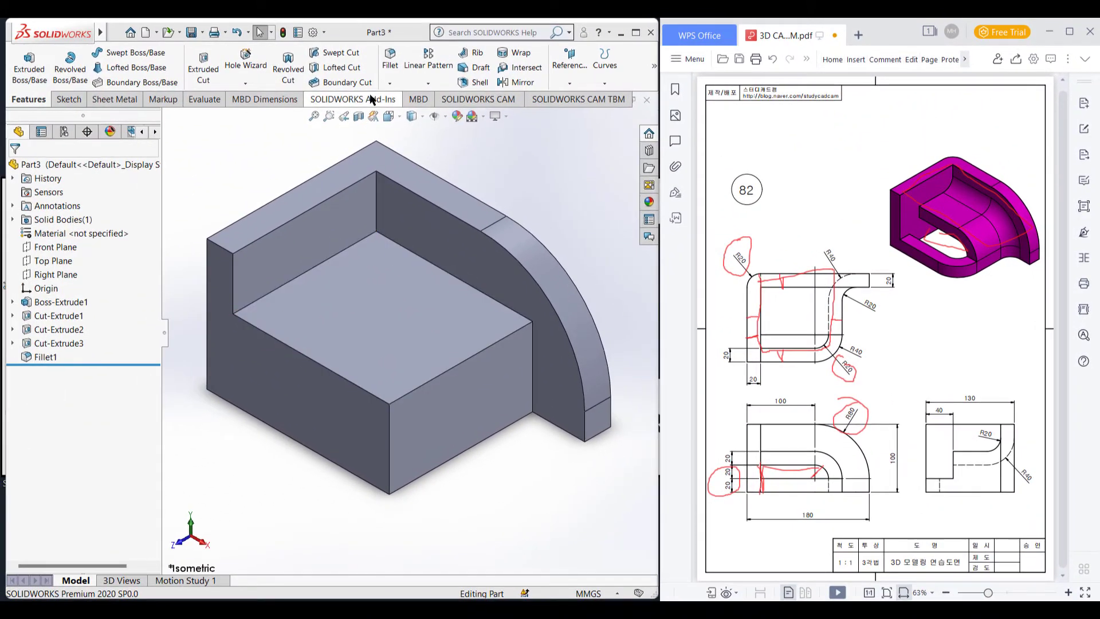
# - Fillet the pocket's right ceiling edge, its inner front-right vertical corner and the block's outer rear-left vertical corner with a 20 mm radius
pyautogui.click(388, 68)
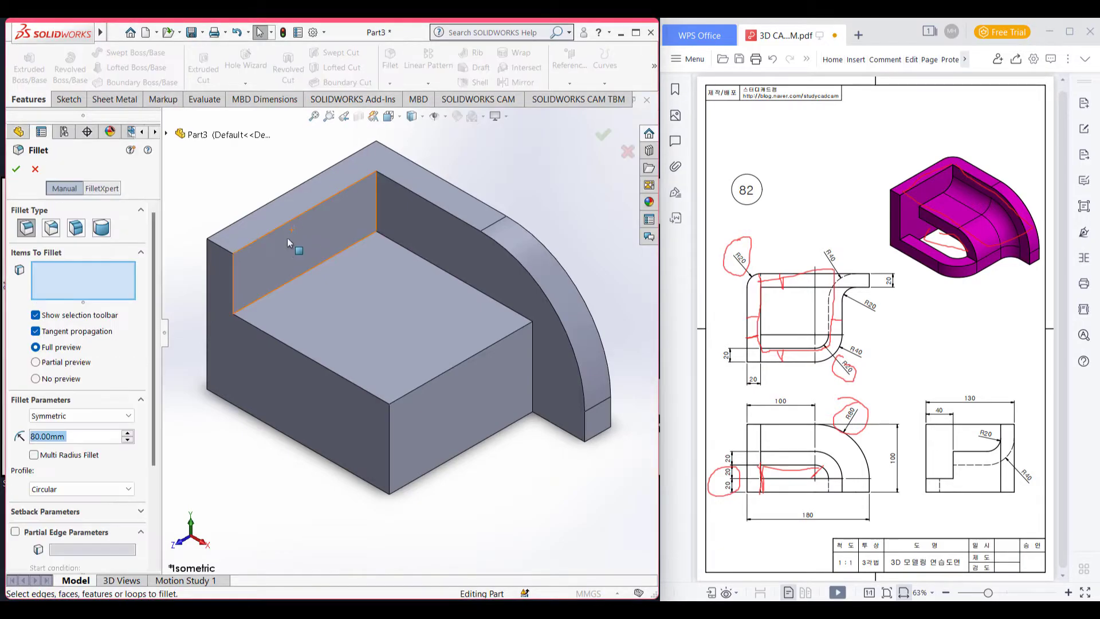
pyautogui.write('20')
pyautogui.press('Return')
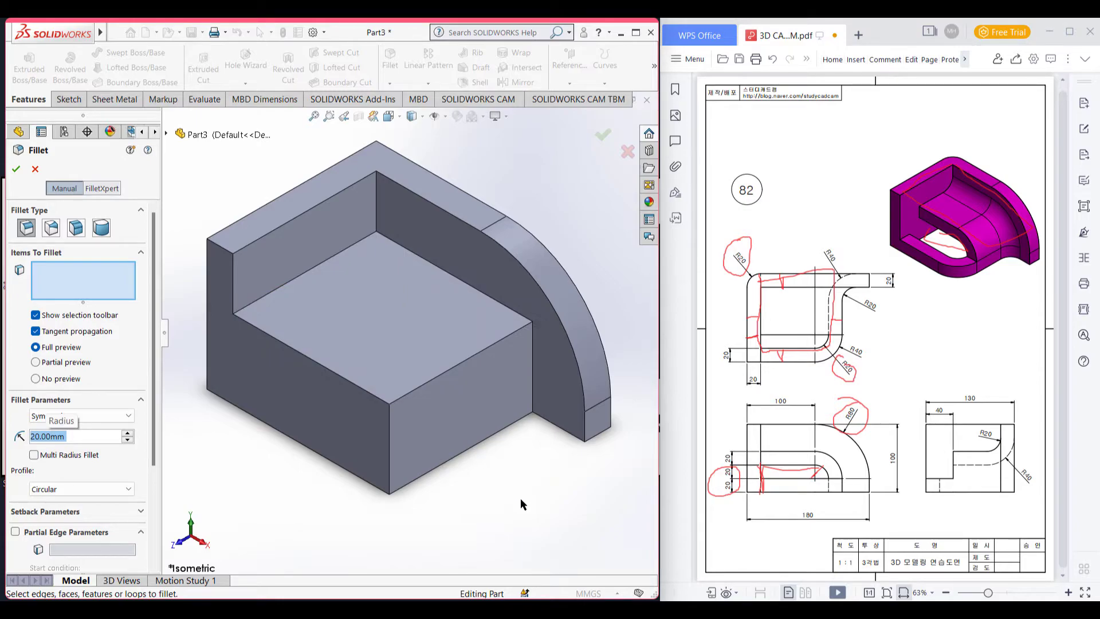
pyautogui.moveTo(542, 500); pyautogui.dragTo(363, 376, button='middle')
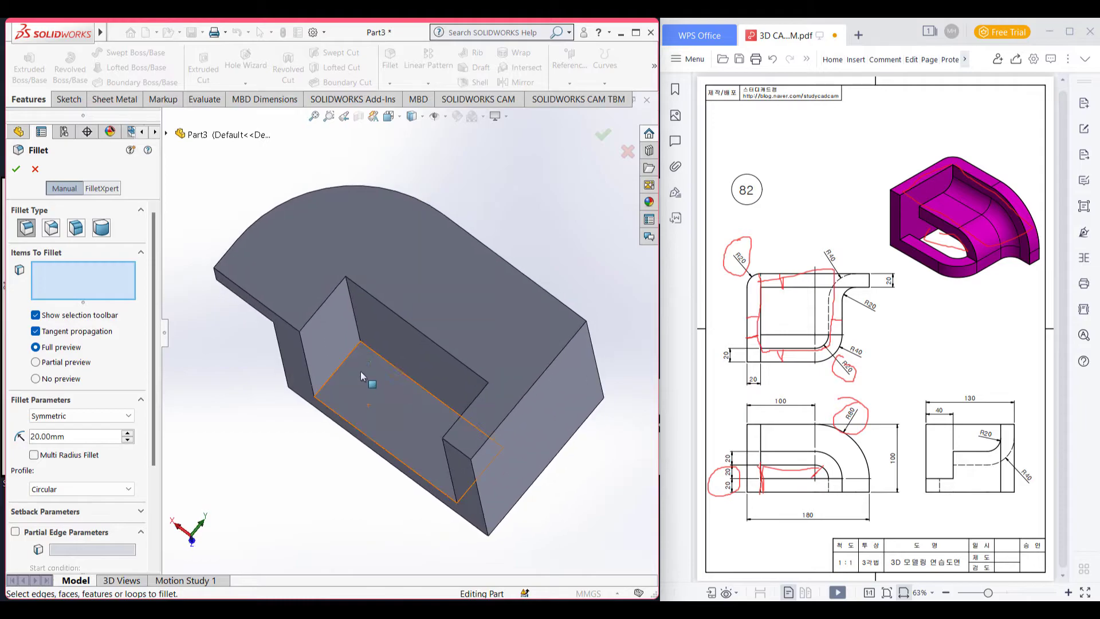
pyautogui.click(359, 337)
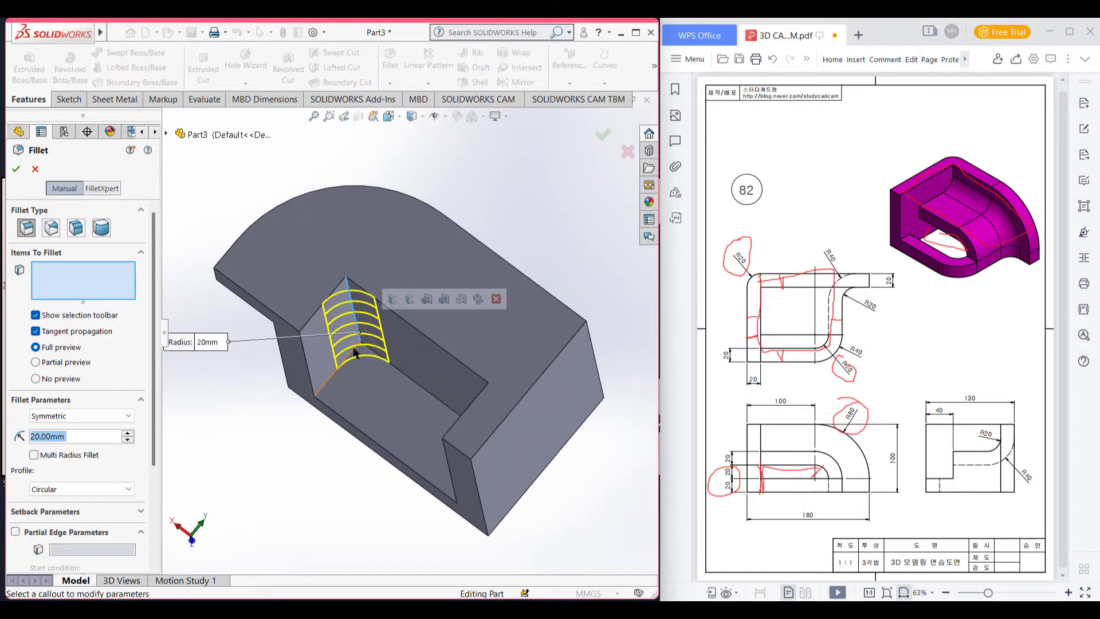
pyautogui.click(334, 381)
pyautogui.moveTo(330, 453); pyautogui.dragTo(334, 523, button='middle')
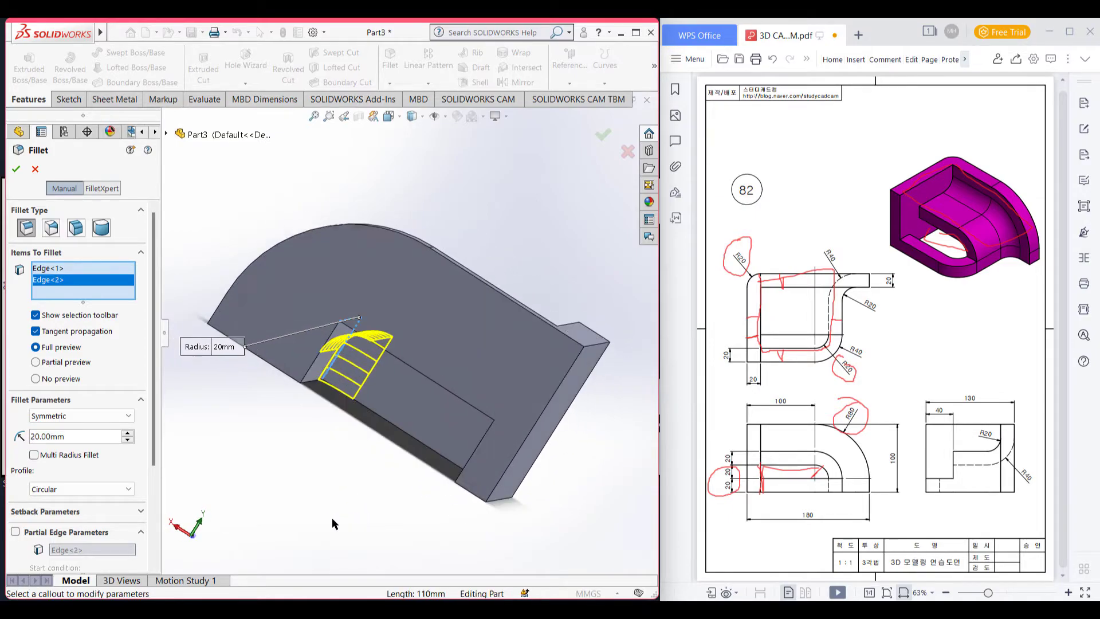
pyautogui.click(464, 454)
pyautogui.click(17, 168)
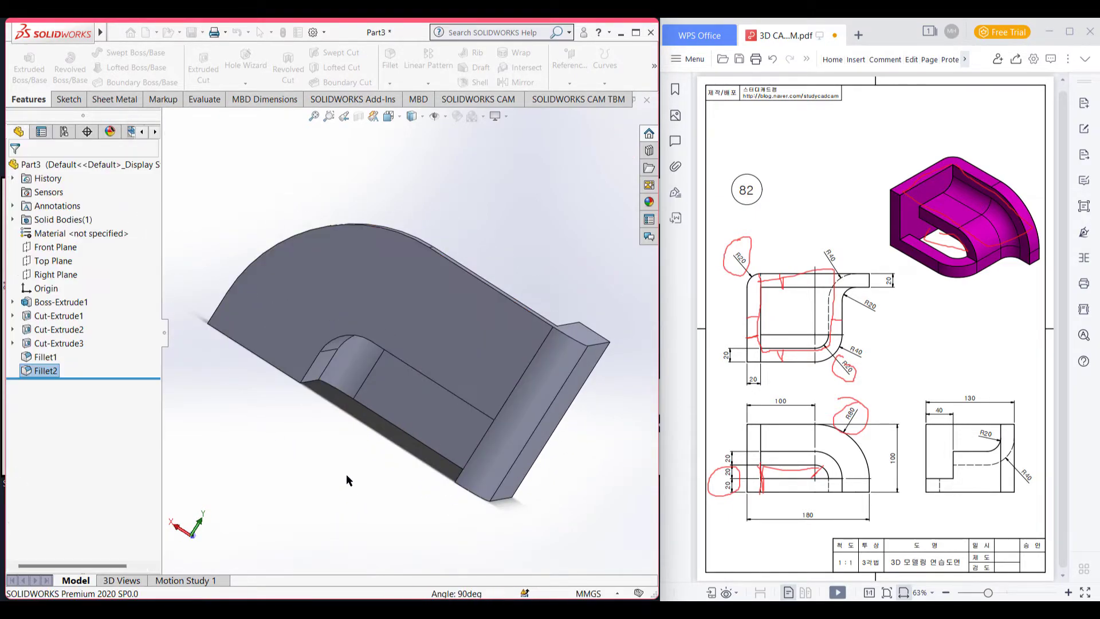
pyautogui.hotkey('ctrl', '7')
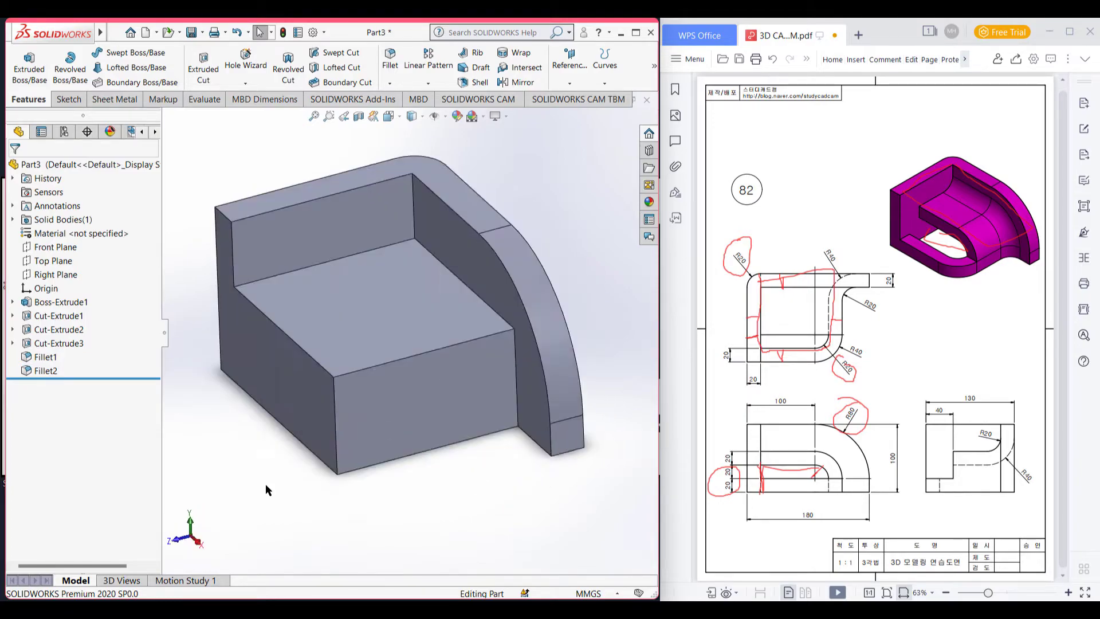
# - Circle the remaining outer R20 and R40 callouts on the drawing and fillet the inside corner between main block and back wall at 20 mm
pyautogui.moveTo(881, 346); pyautogui.dragTo(844, 338)
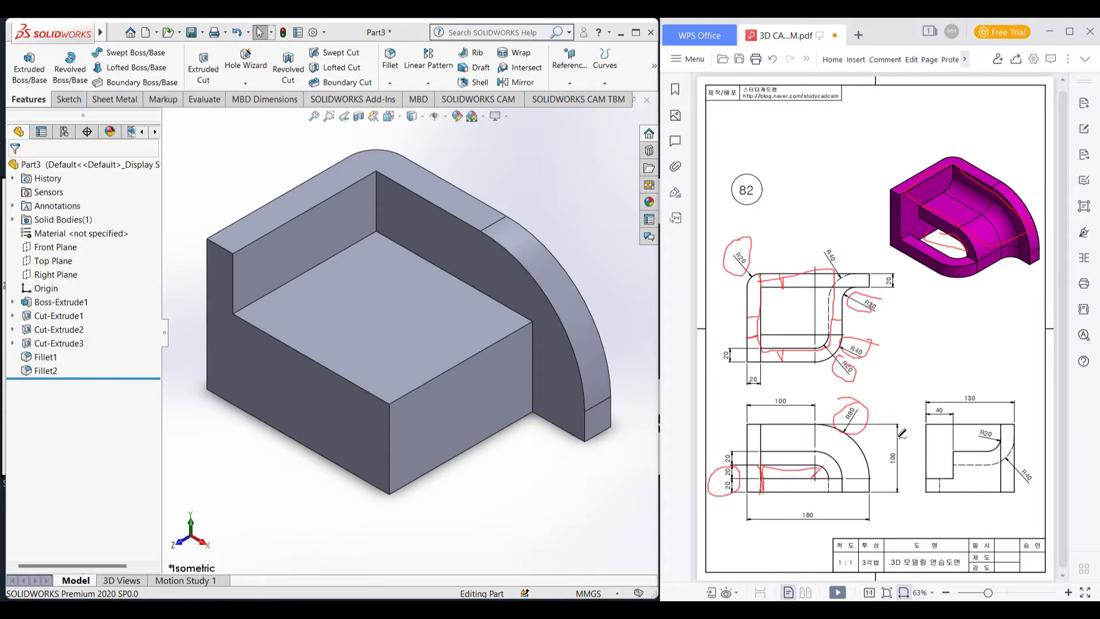
pyautogui.moveTo(1020, 459); pyautogui.dragTo(1020, 452)
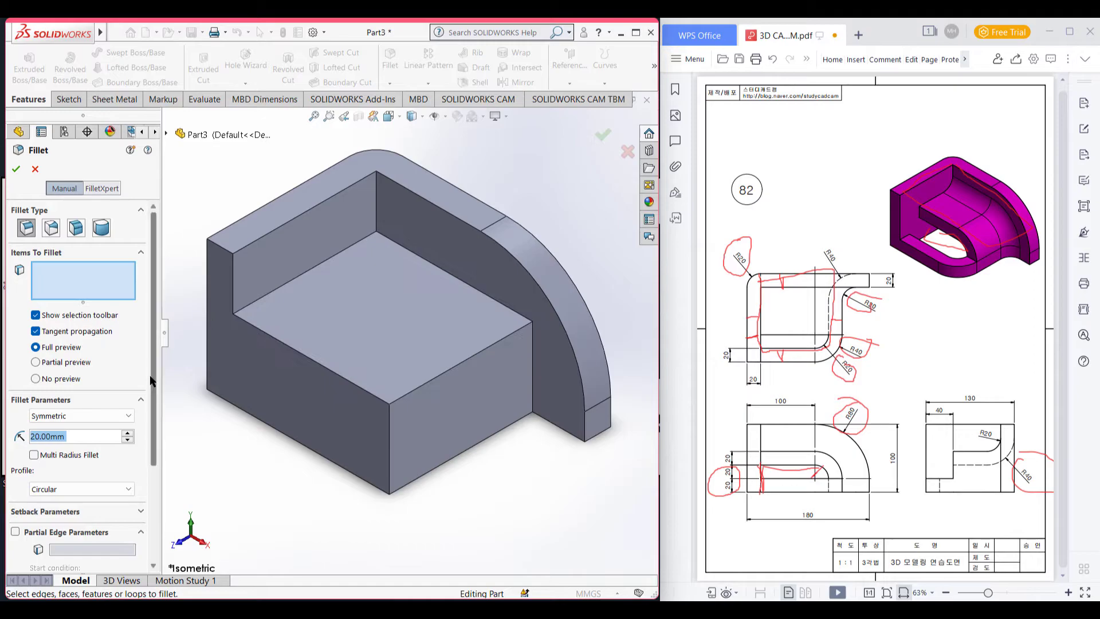
pyautogui.click(534, 374)
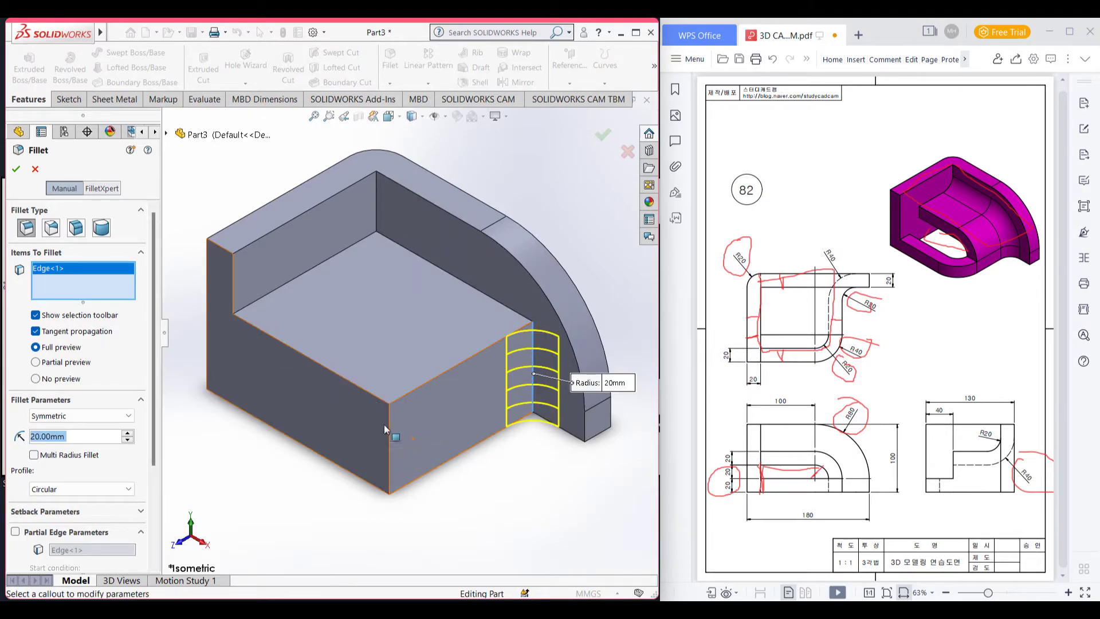
pyautogui.click(15, 172)
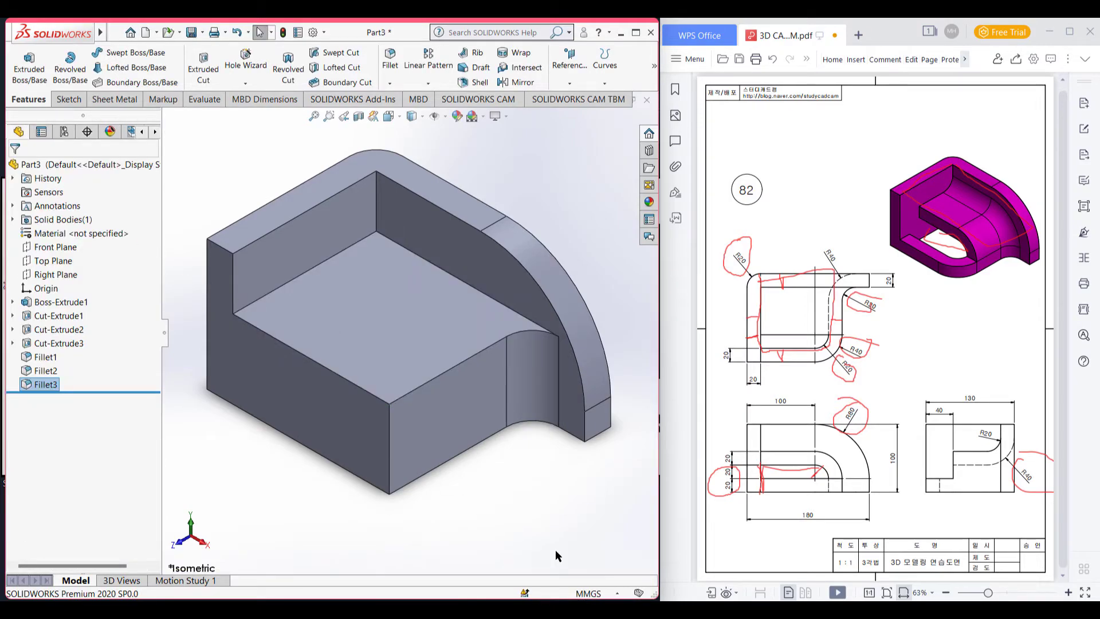
# - Start a 40 mm radius fillet on the main block's front-right vertical edge and upper front edge
pyautogui.click(390, 63)
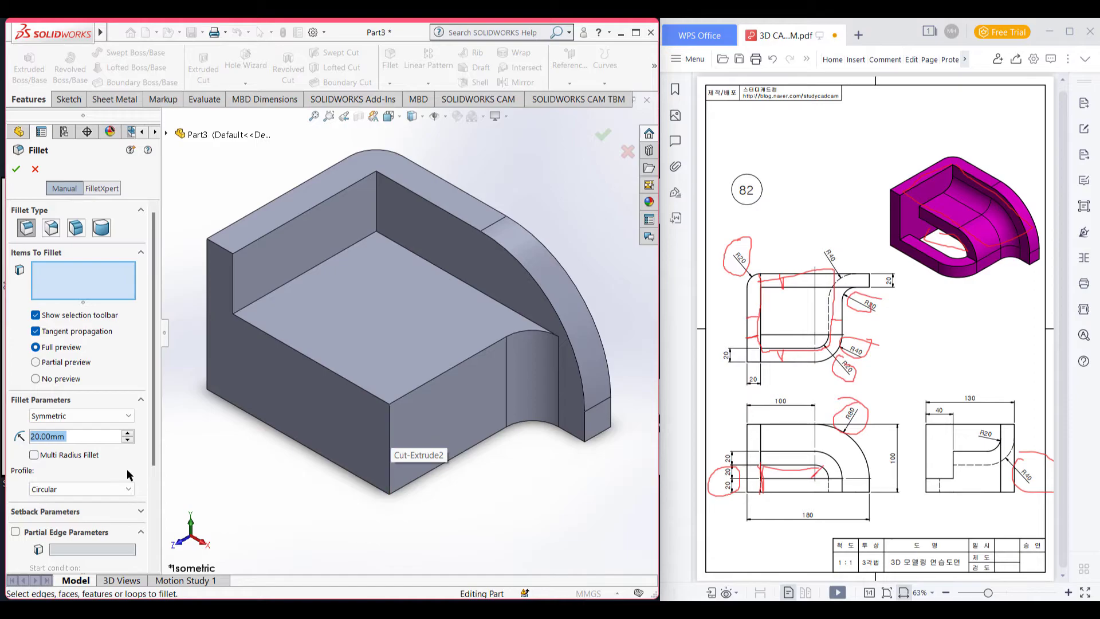
pyautogui.write('40')
pyautogui.press('Return')
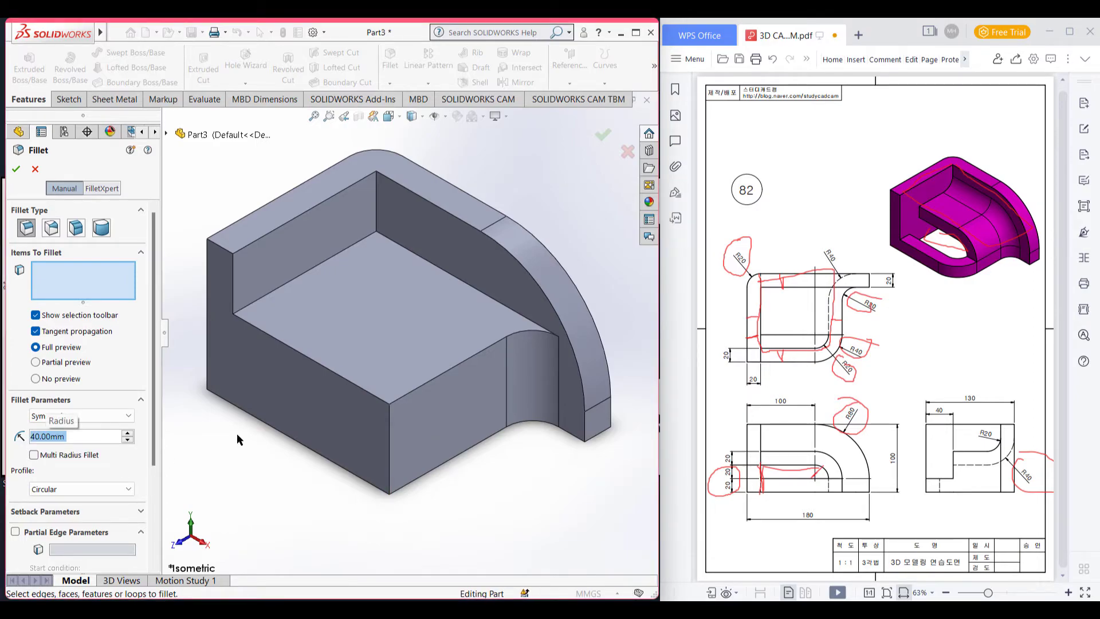
pyautogui.click(388, 426)
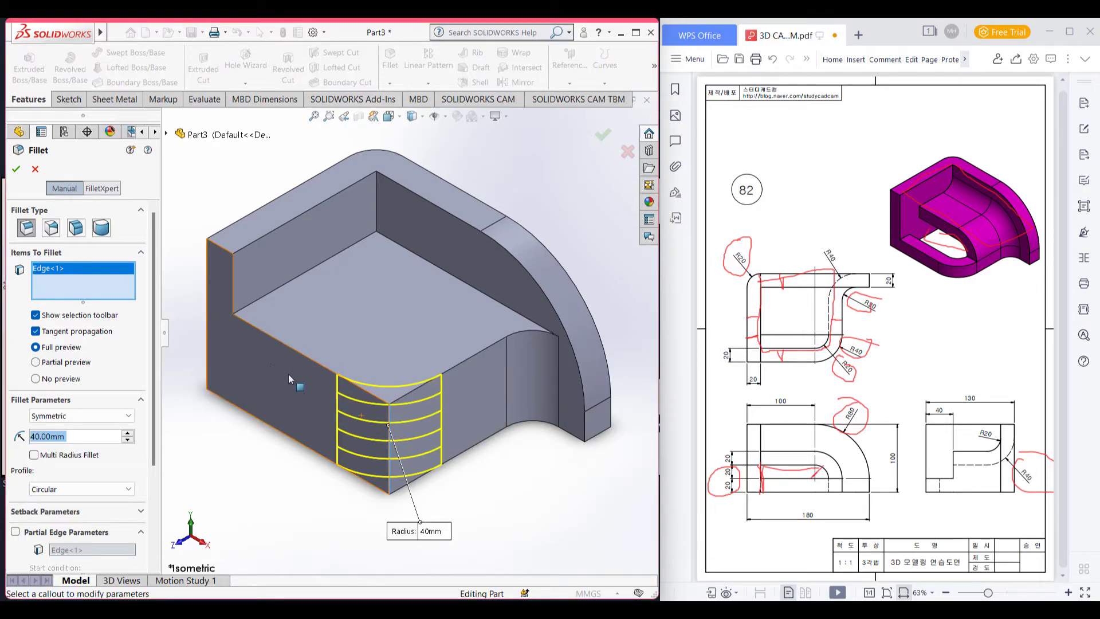
pyautogui.click(306, 354)
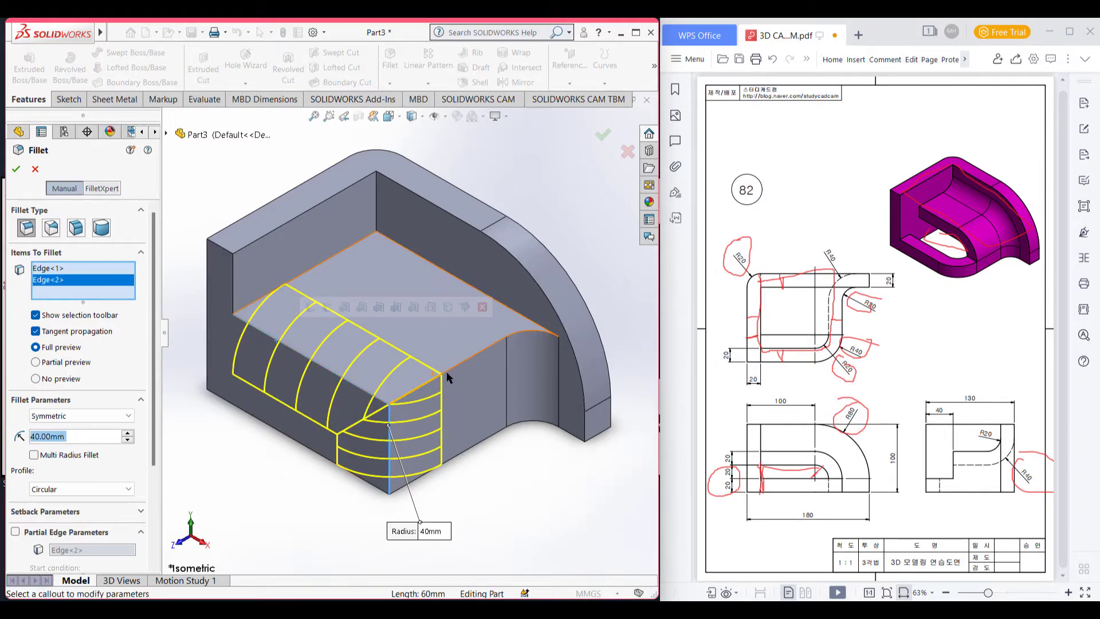
pyautogui.click(448, 374)
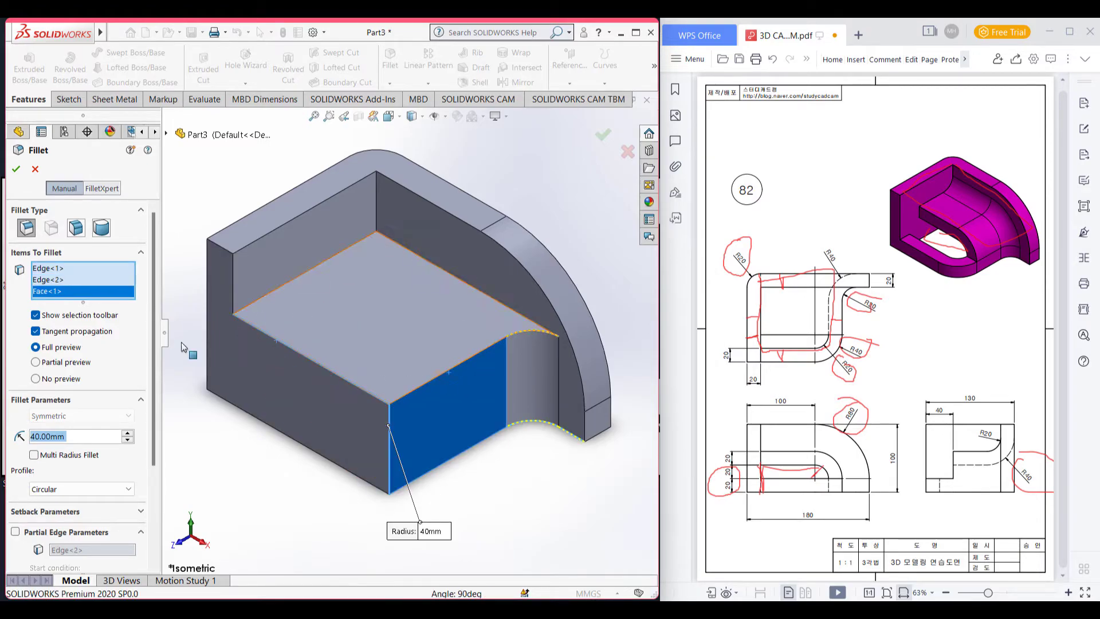
pyautogui.rightClick(111, 297)
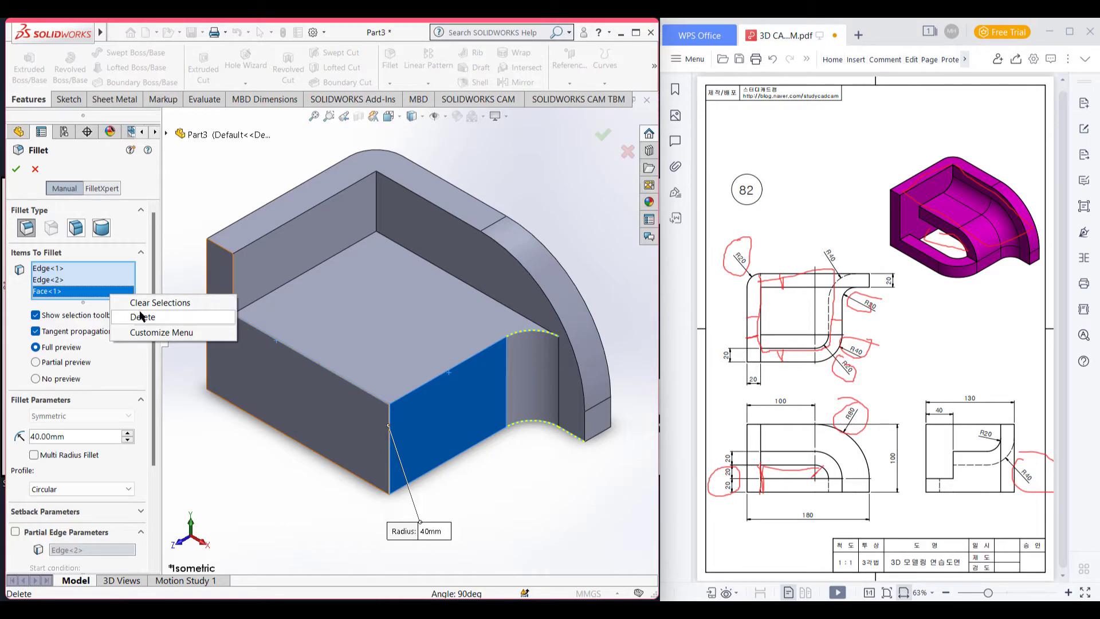
pyautogui.click(142, 317)
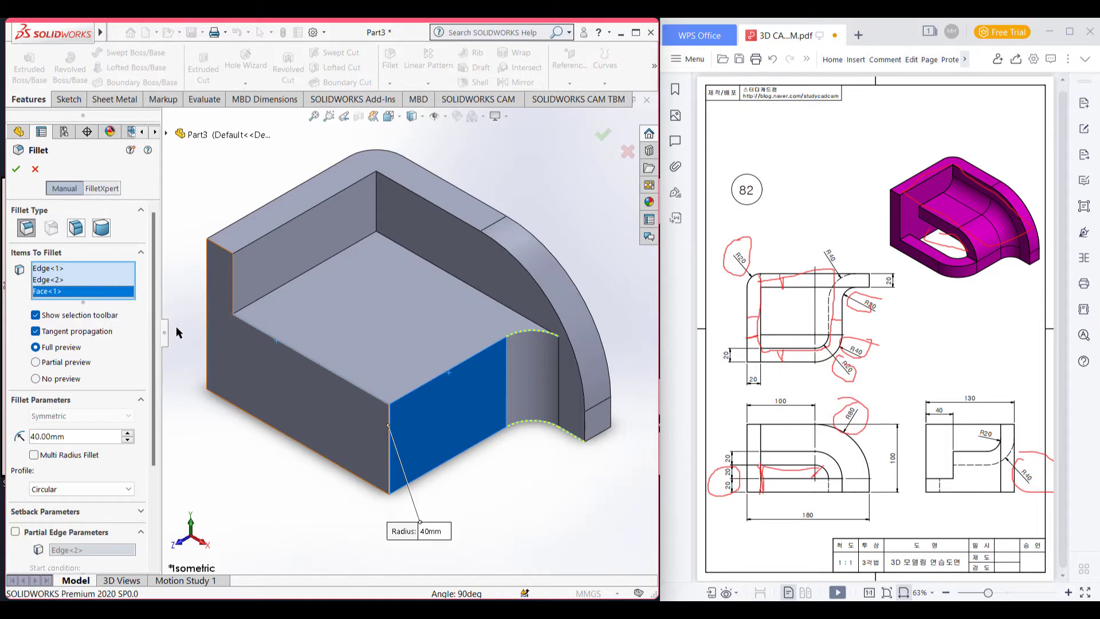
# - Add the block's upper right edge and its curved continuation toward the back wall to the 40 mm fillet and apply it
pyautogui.click(479, 353)
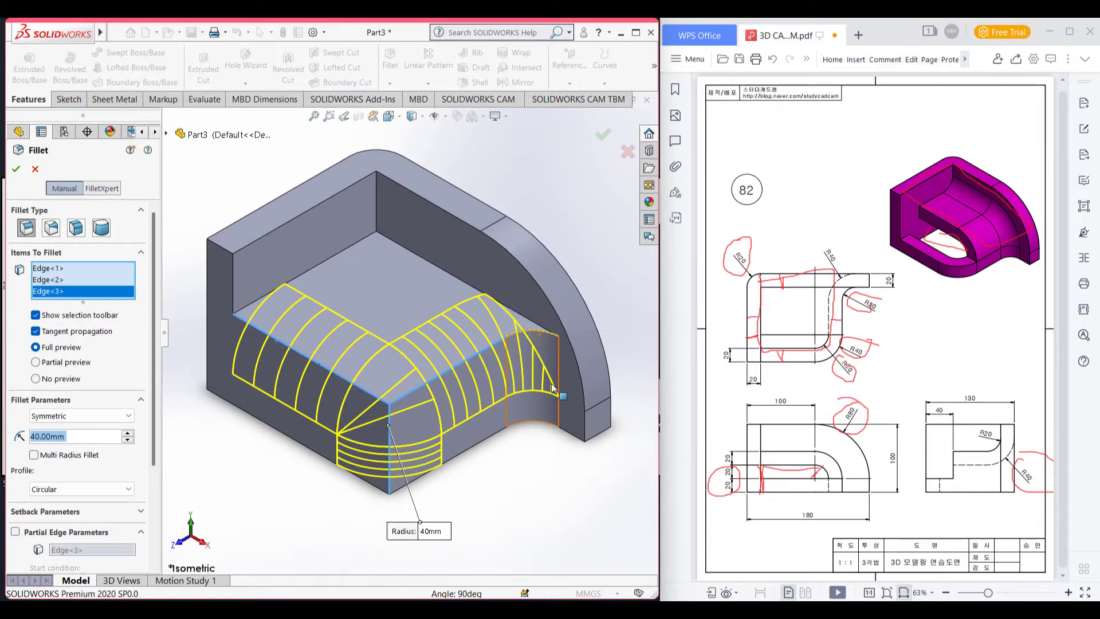
pyautogui.scroll(3, 516, 336)
pyautogui.click(501, 335)
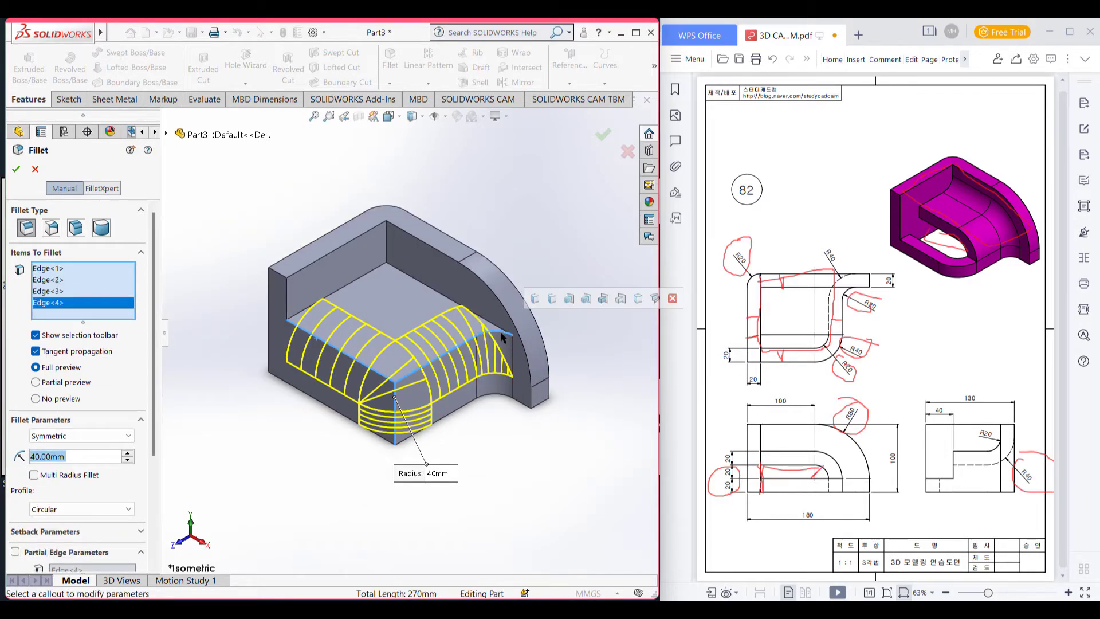
pyautogui.click(14, 173)
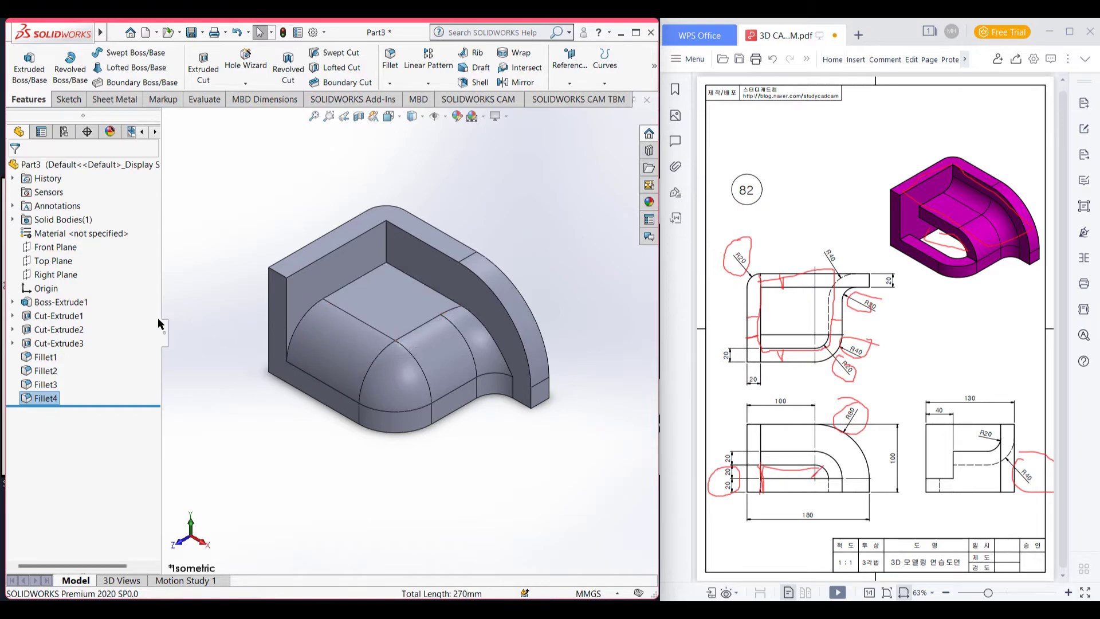
# - Delete the 20 mm inside-corner fillet and the 40 mm main-block fillet so only the first two fillets remain
pyautogui.click(44, 390)
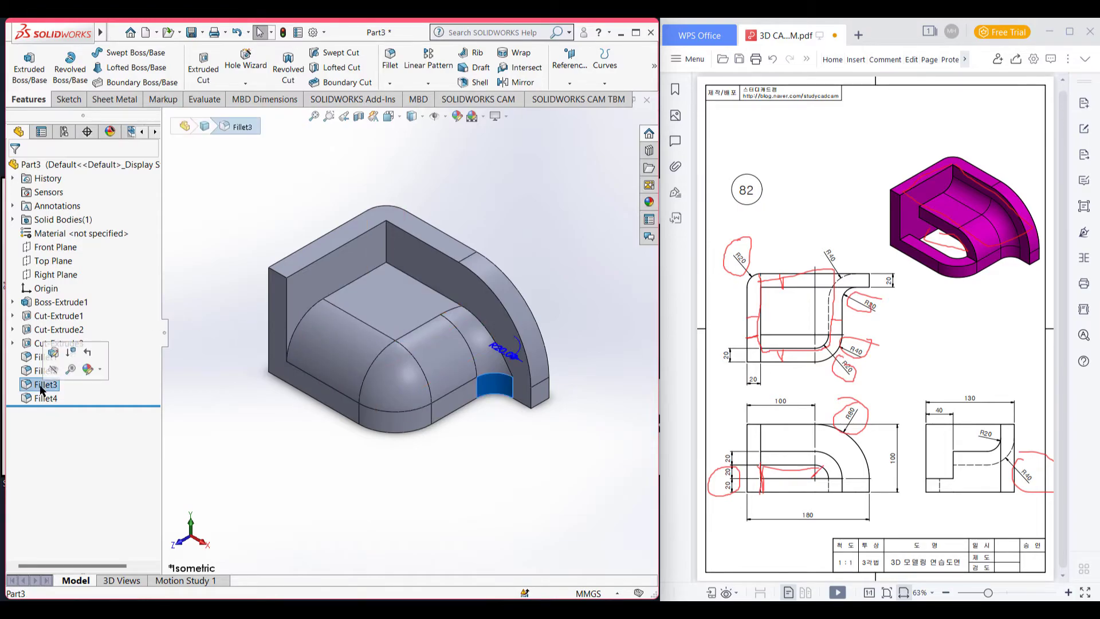
pyautogui.rightClick(44, 385)
pyautogui.click(81, 452)
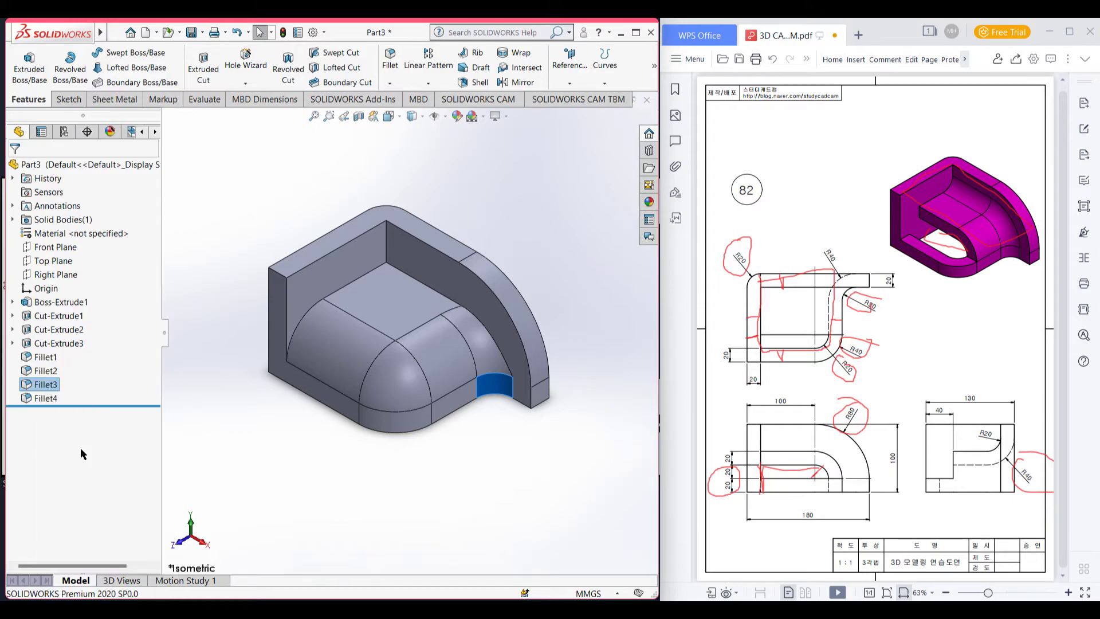
pyautogui.click(416, 243)
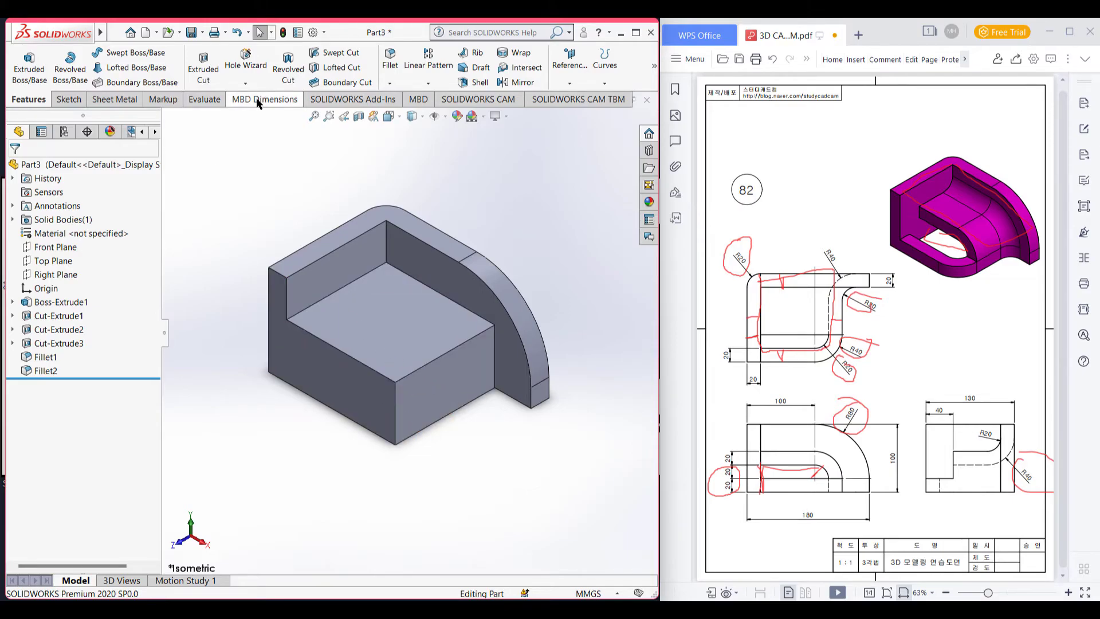
# - Fillet the main block's front-right vertical edge, upper front edge and upper right edge together with a 40 mm radius
pyautogui.click(390, 60)
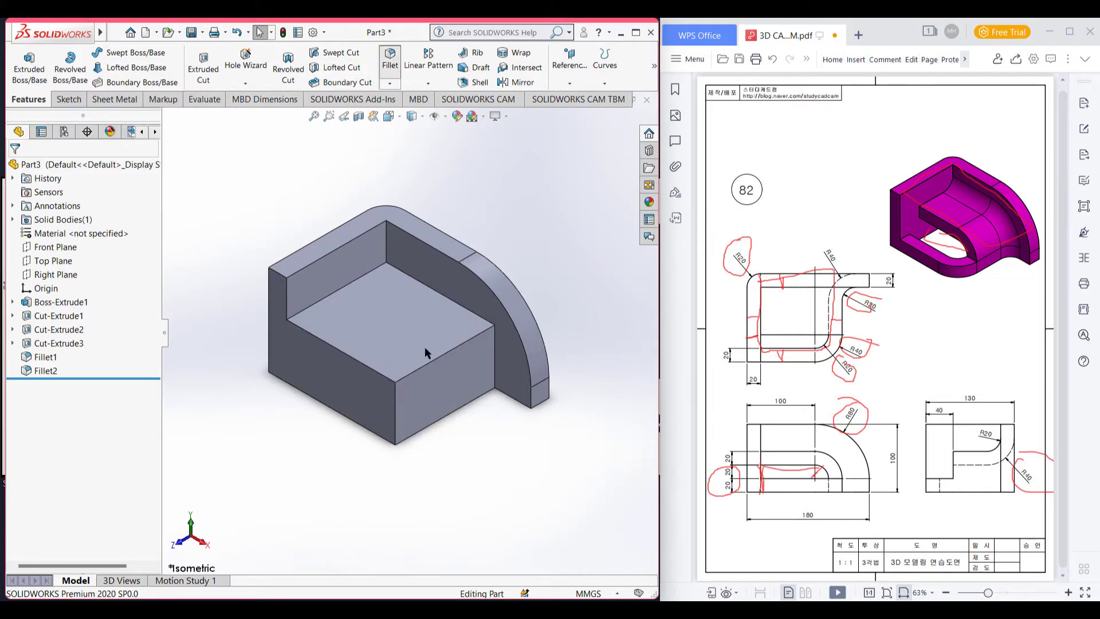
pyautogui.click(397, 410)
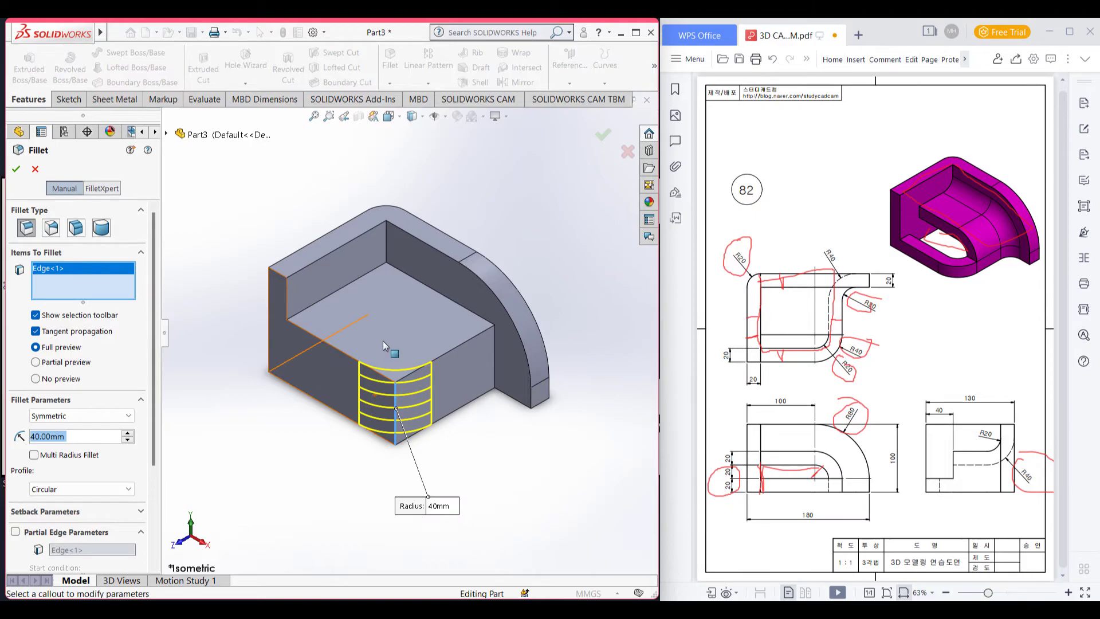
pyautogui.click(337, 347)
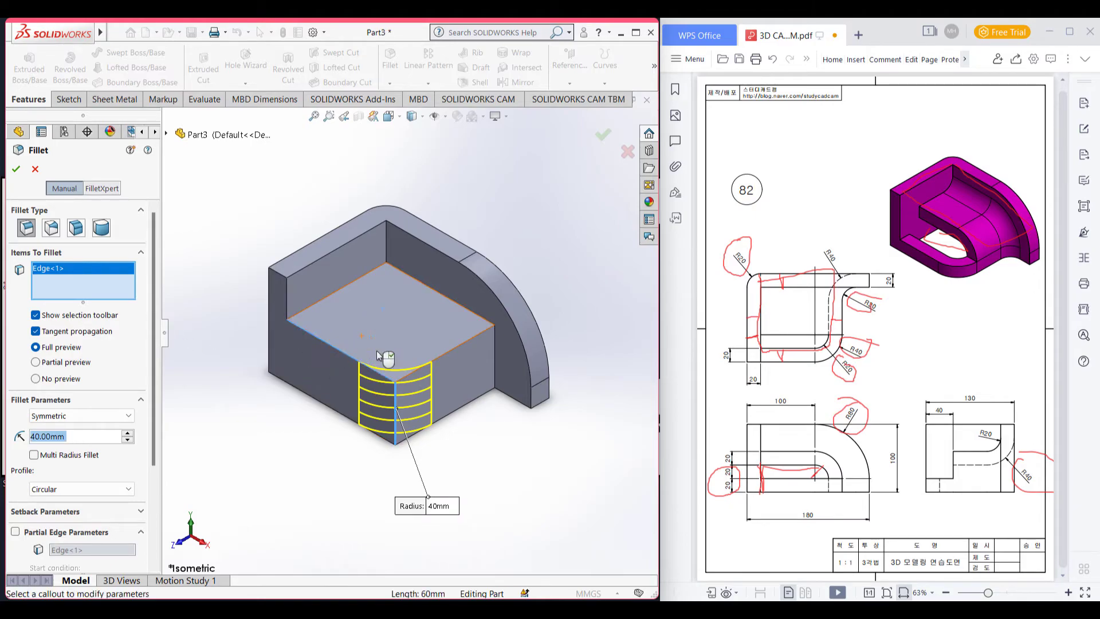
pyautogui.click(445, 354)
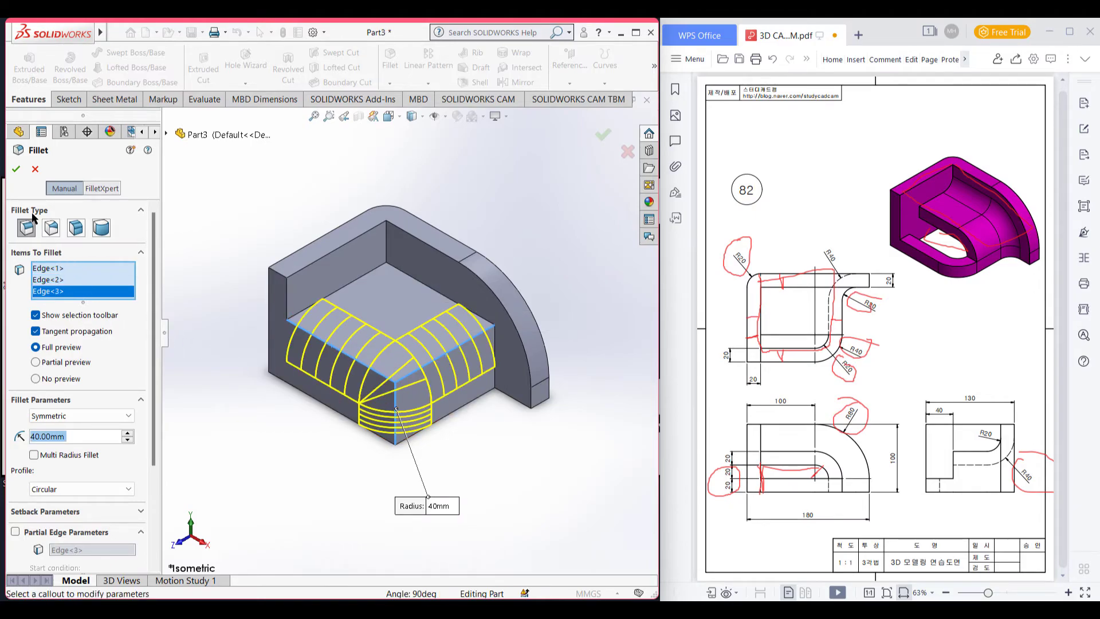
pyautogui.click(17, 170)
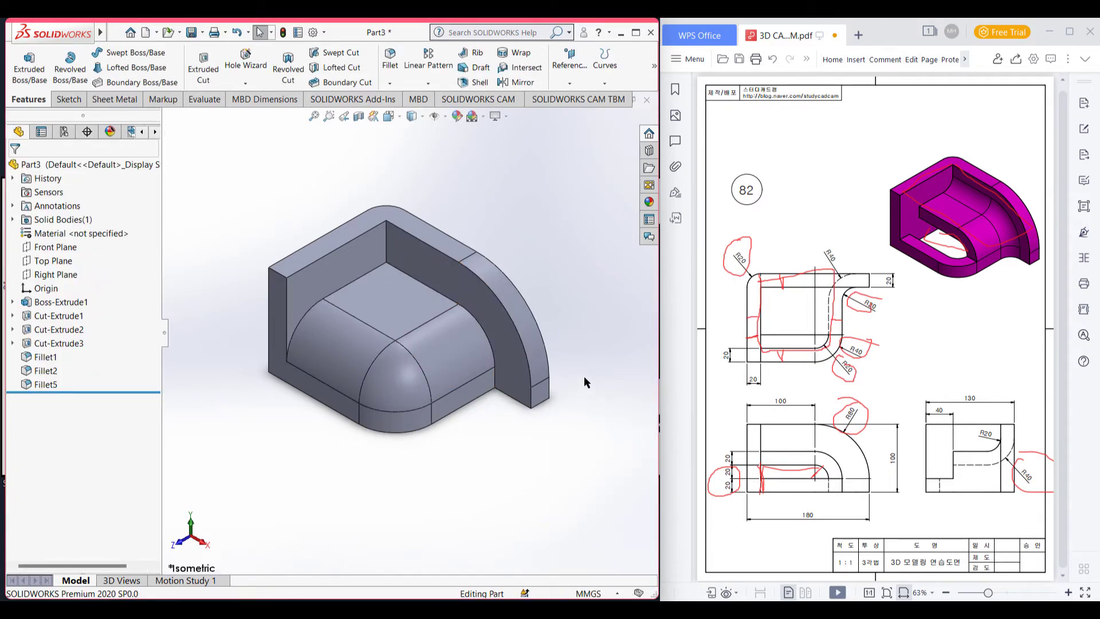
# - Fillet the inside edge between the main block and the back wall, including its curved continuation, with a 20 mm radius
pyautogui.press('Return')
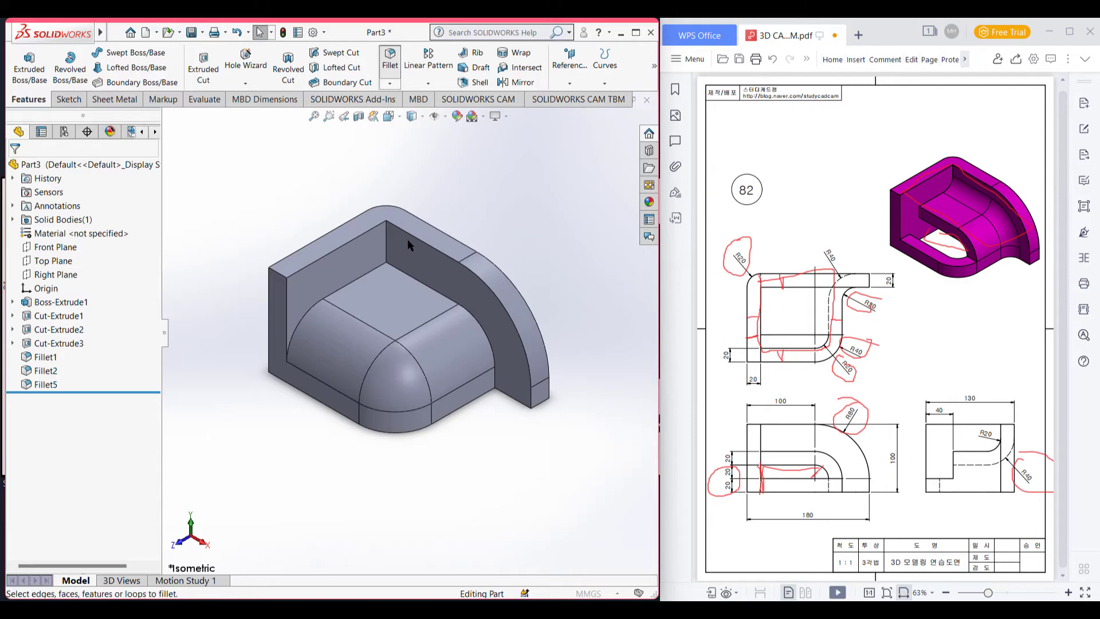
pyautogui.write('20')
pyautogui.press('Return')
pyautogui.click(424, 282)
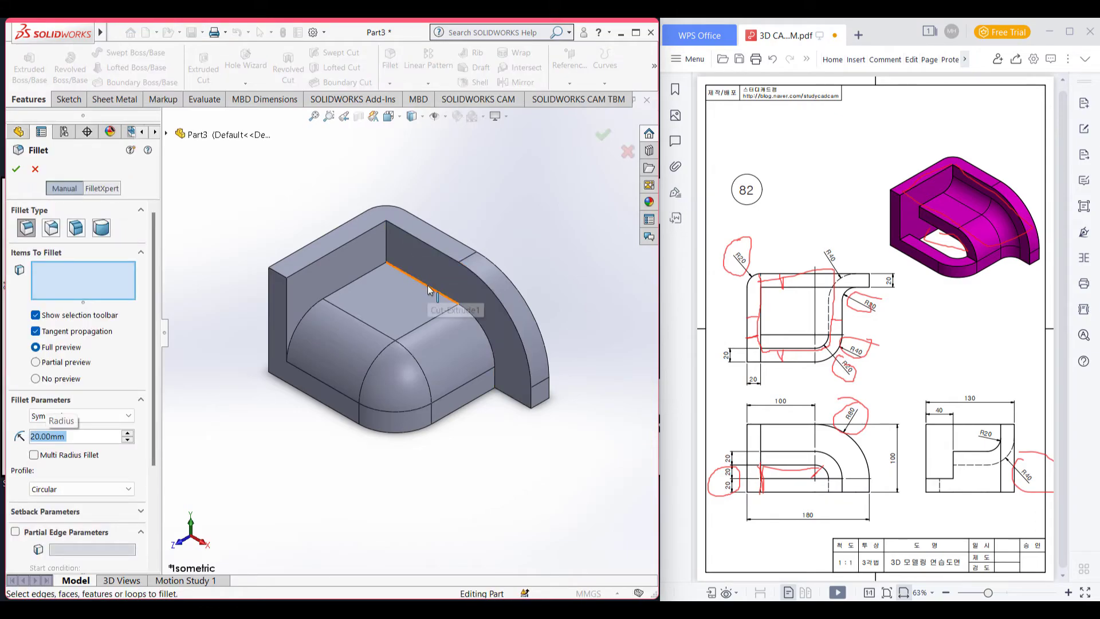
pyautogui.click(17, 170)
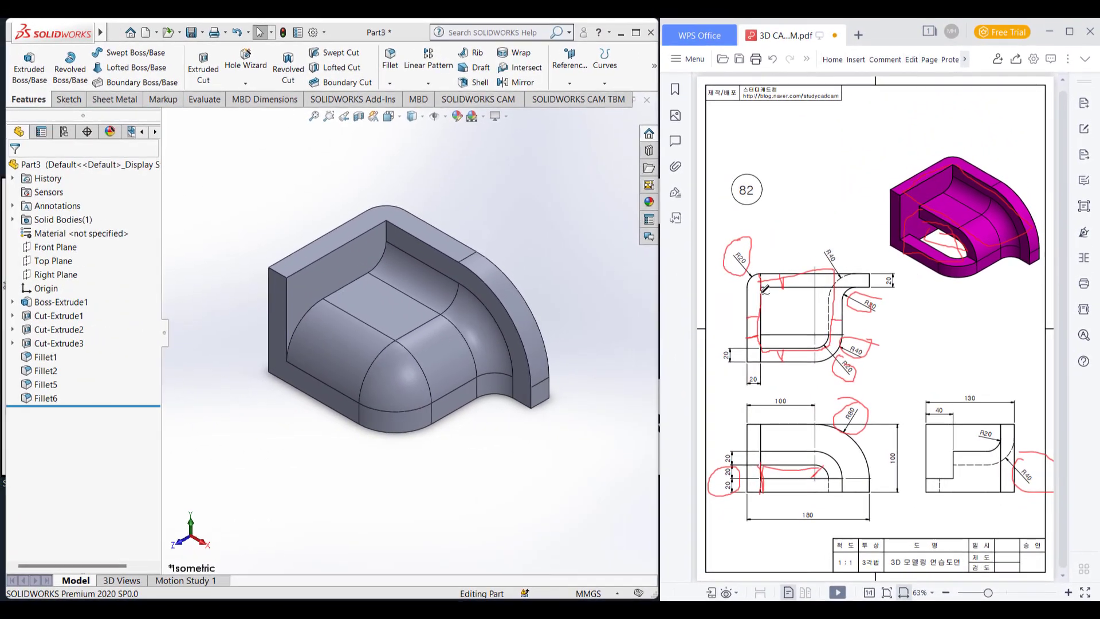
# - Sketch a corner rectangle about 120 × 40 mm on the block's flat top face, from the left wall's front inner corner over the front rounding
pyautogui.rightClick(399, 315)
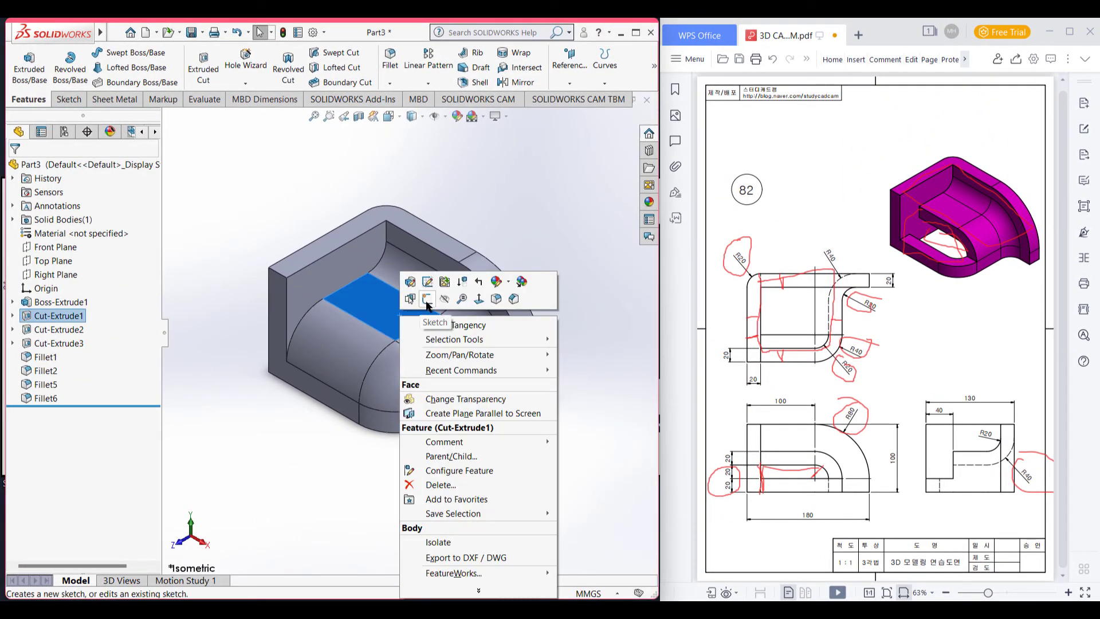
pyautogui.click(426, 299)
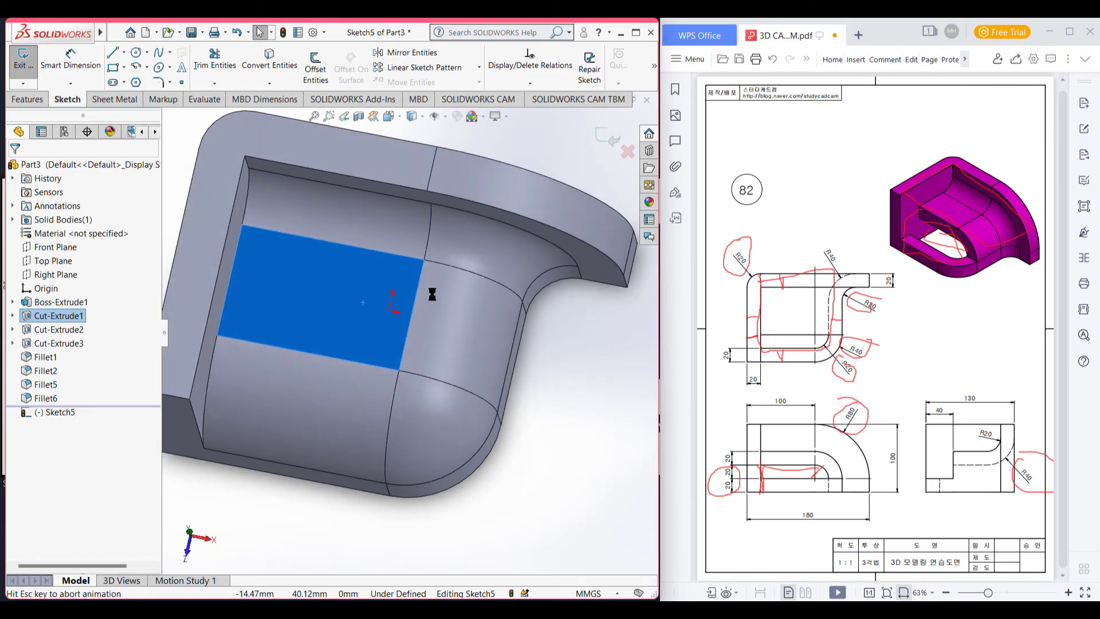
pyautogui.click(114, 67)
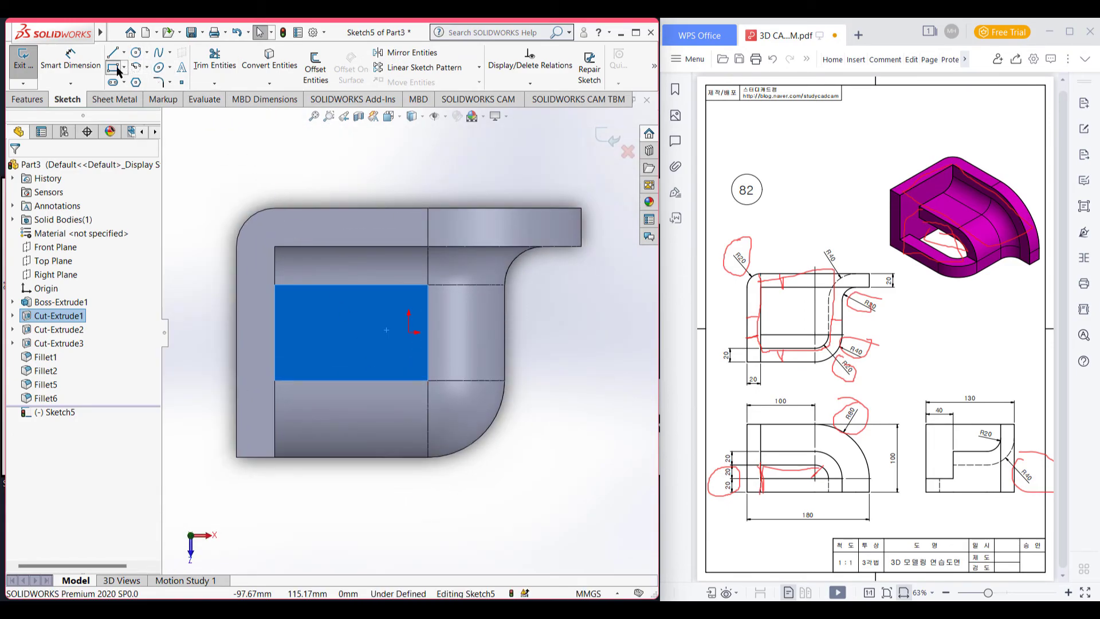
pyautogui.click(275, 457)
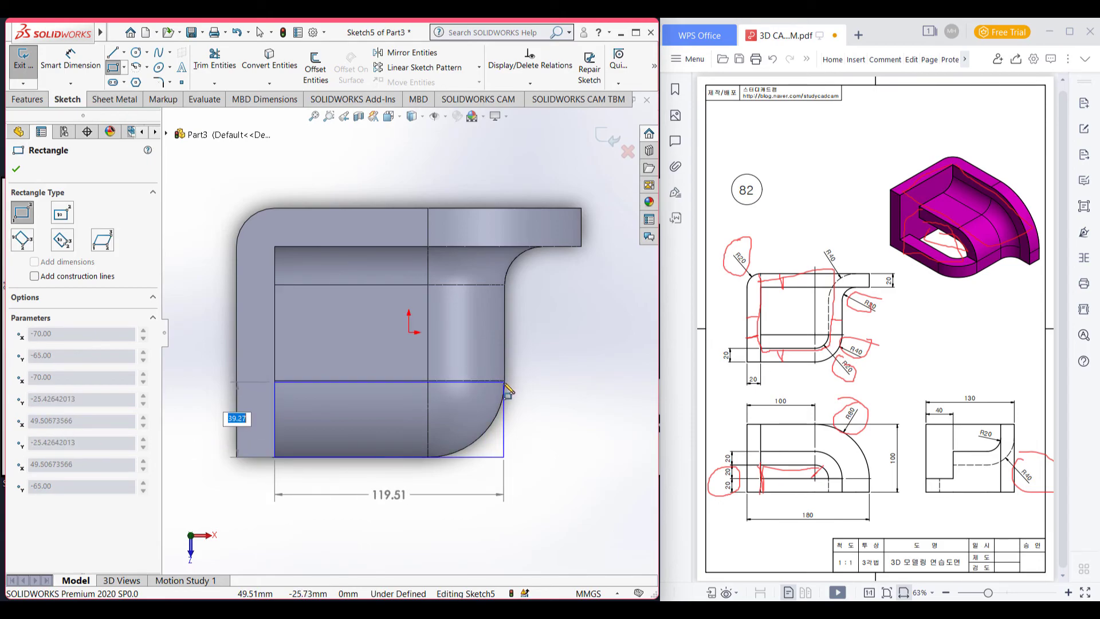
pyautogui.click(517, 389)
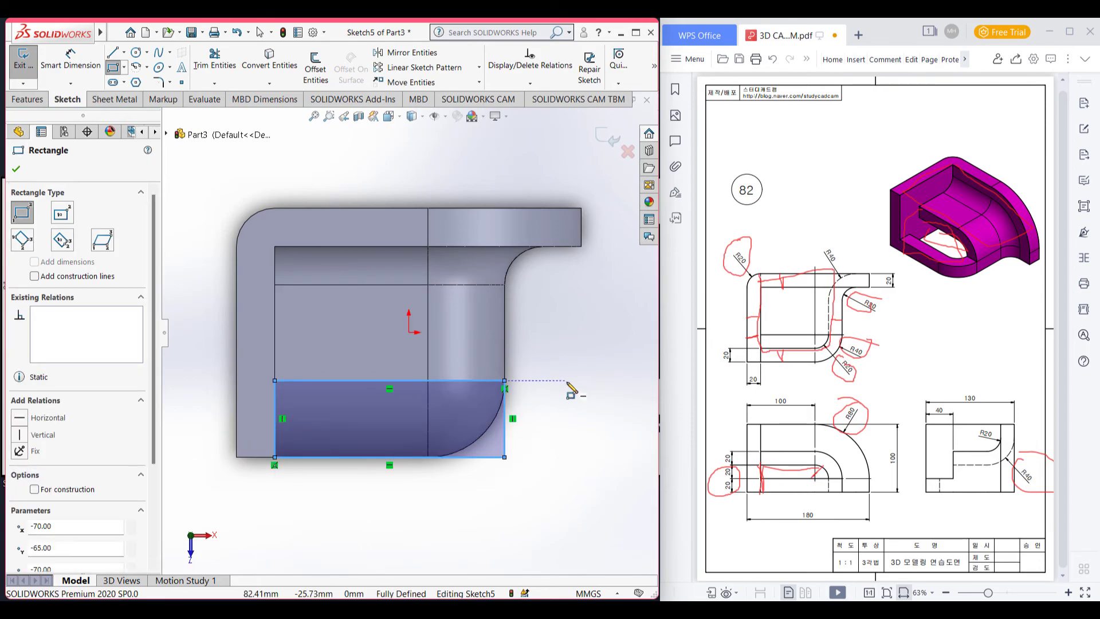
# - Cut-extrude the front rectangle downward as a blind cut 40 mm deep
pyautogui.hotkey('ctrl', '7')
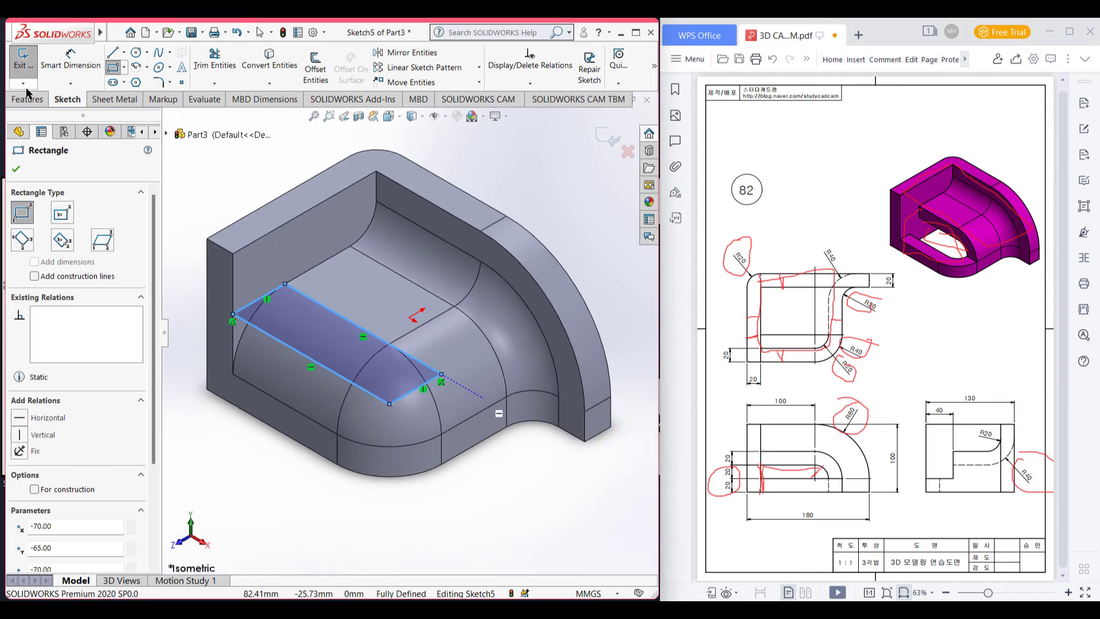
pyautogui.click(30, 99)
pyautogui.click(203, 65)
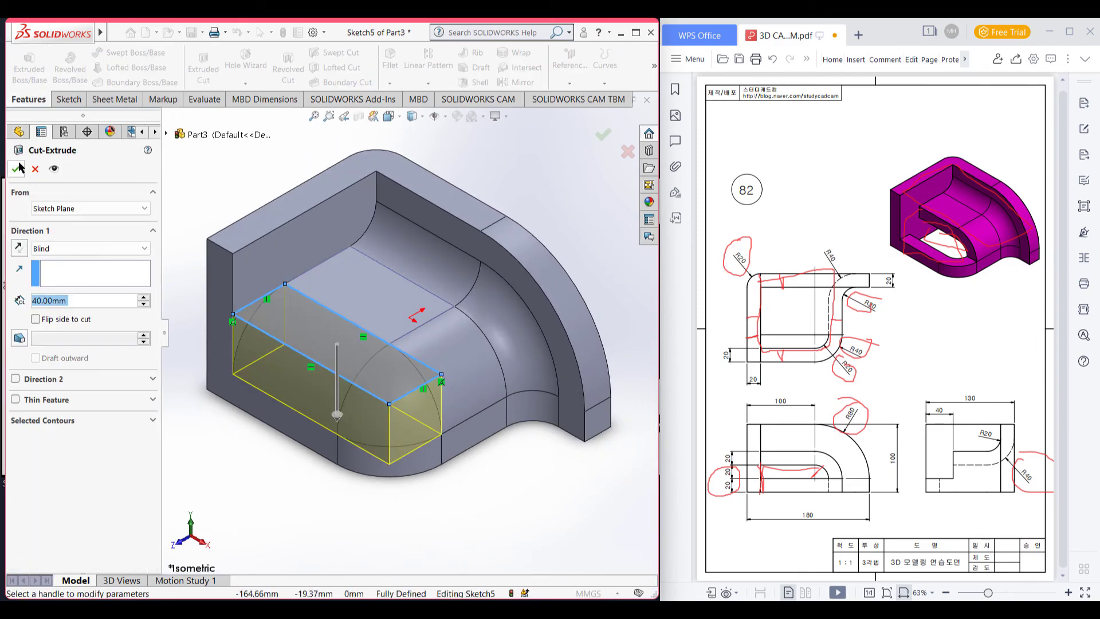
pyautogui.click(17, 167)
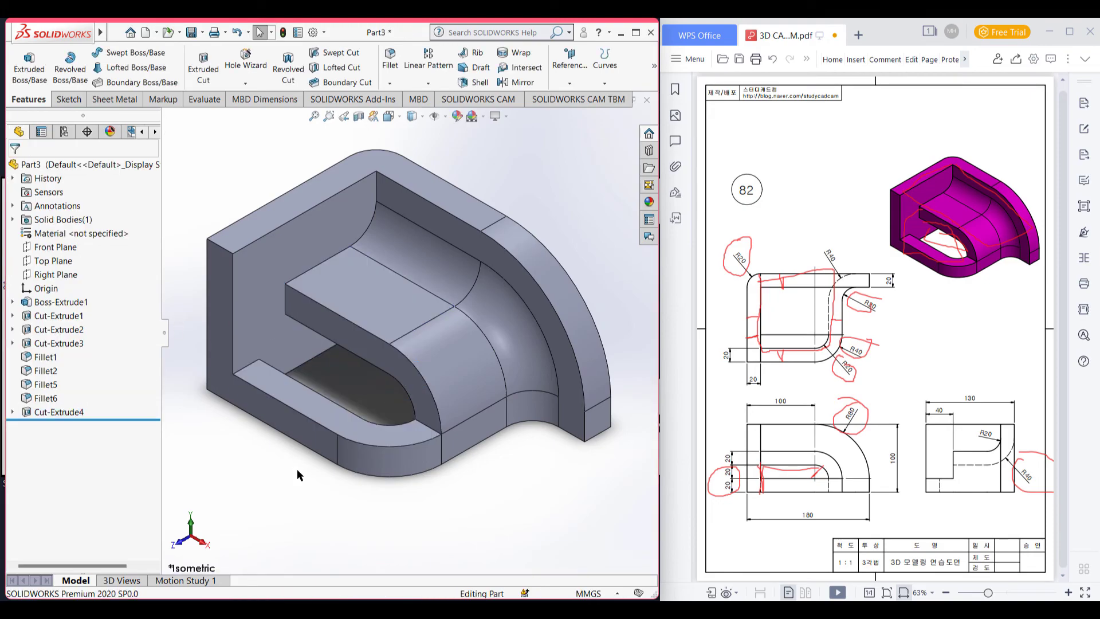